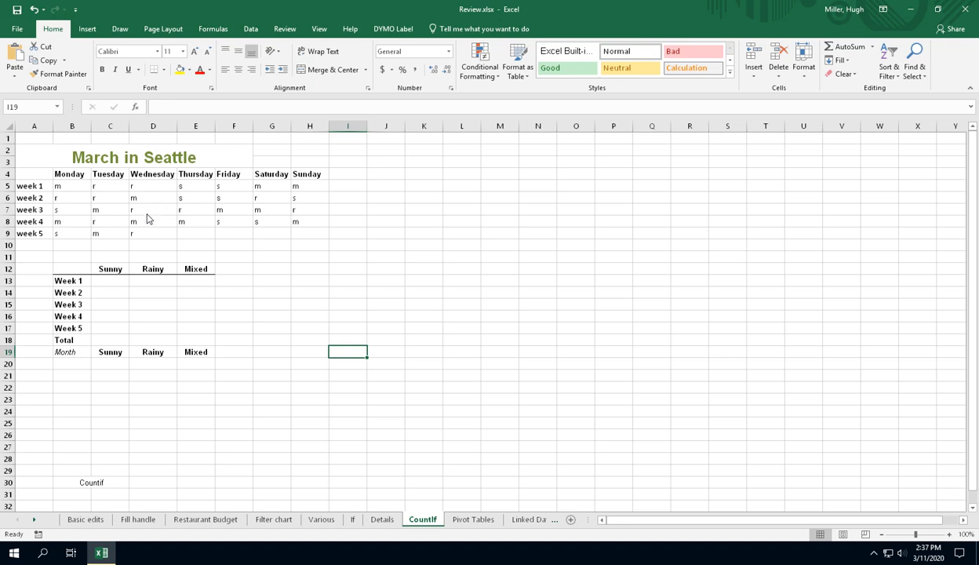
- Insert a COUNTIF function in the Sunny cell for Week 1, C13
left_click(111, 281)
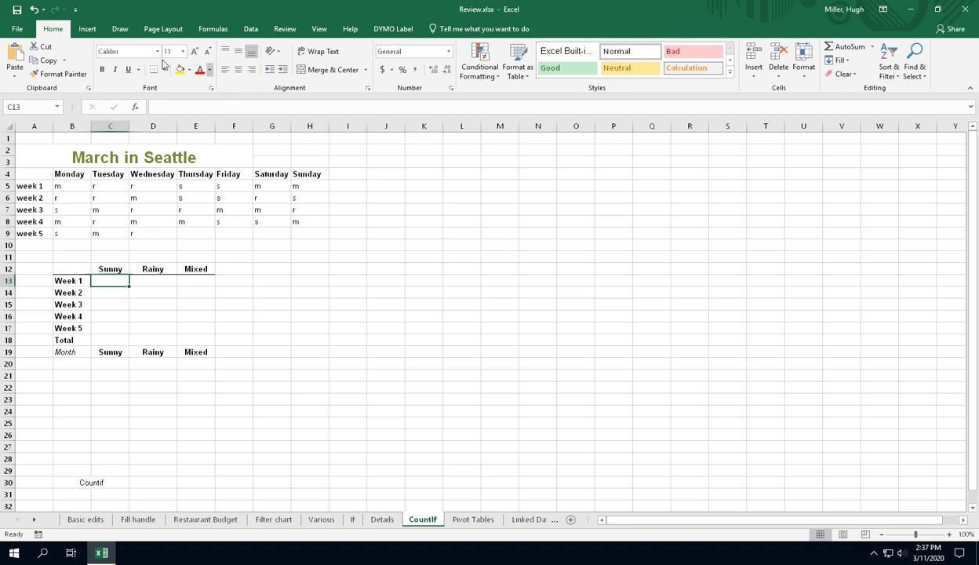
left_click(210, 32)
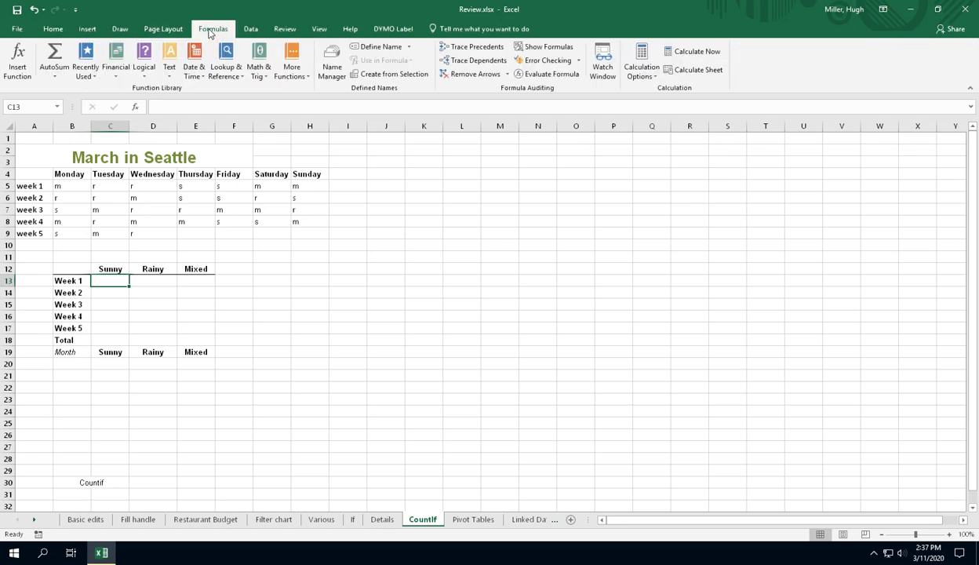
left_click(20, 62)
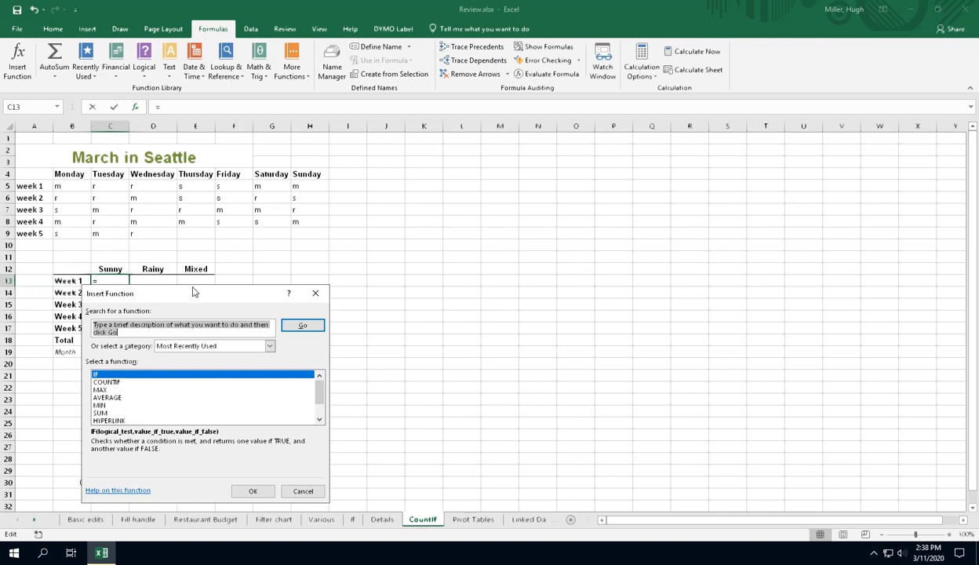
left_click_drag(193, 301, 245, 288)
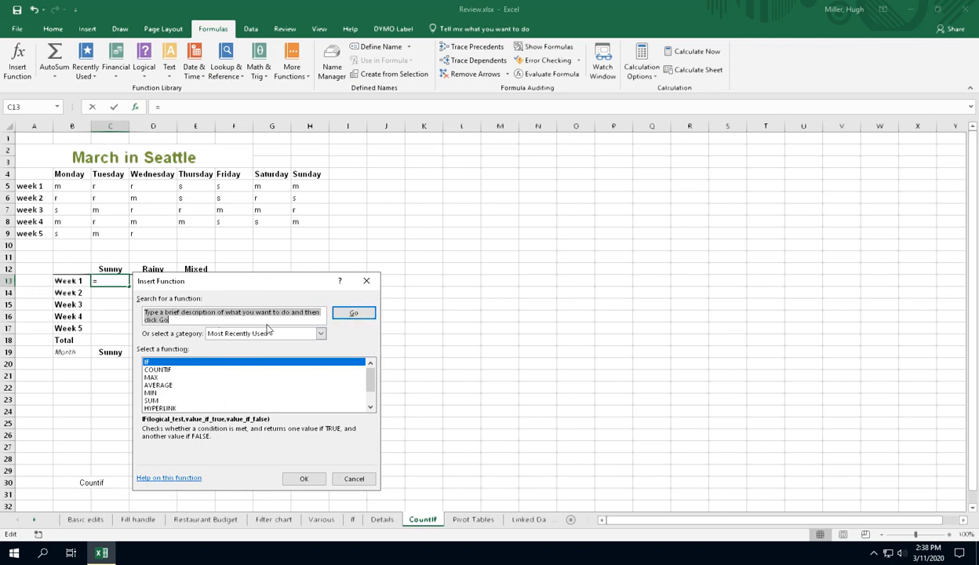
left_click(168, 370)
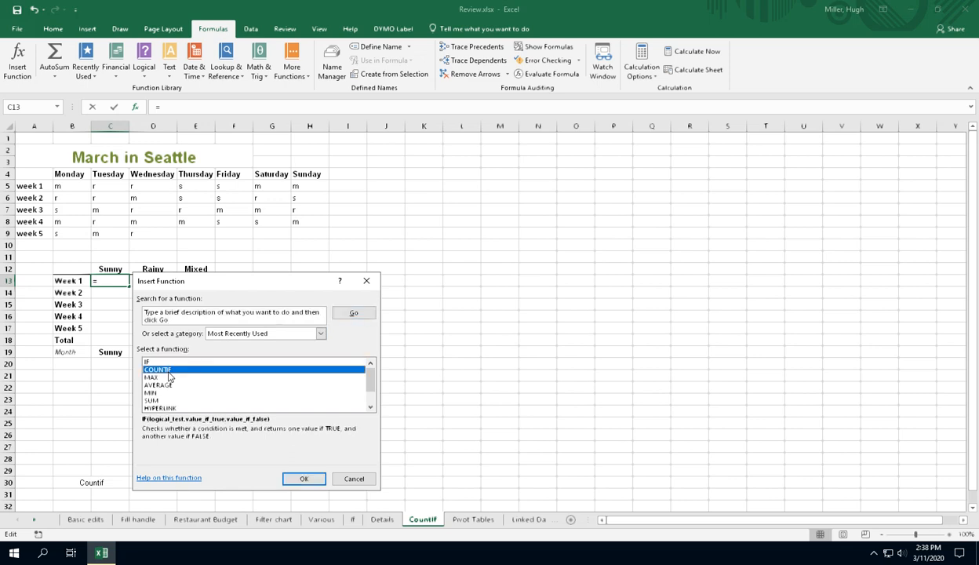
left_click(306, 477)
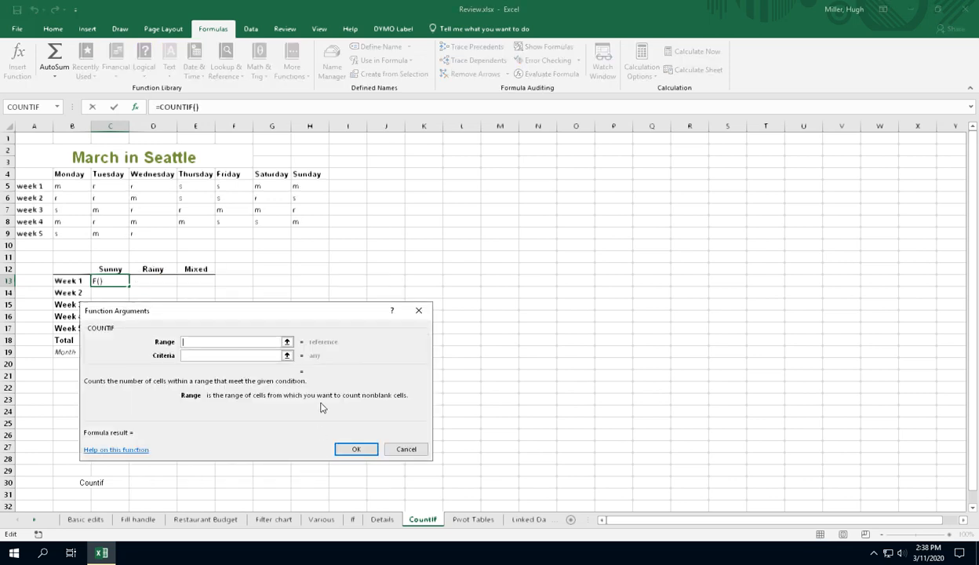
- Set the COUNTIF range to B5:H5 with criteria s, and fill the Sunny formula down through Week 5
left_click_drag(216, 311, 182, 353)
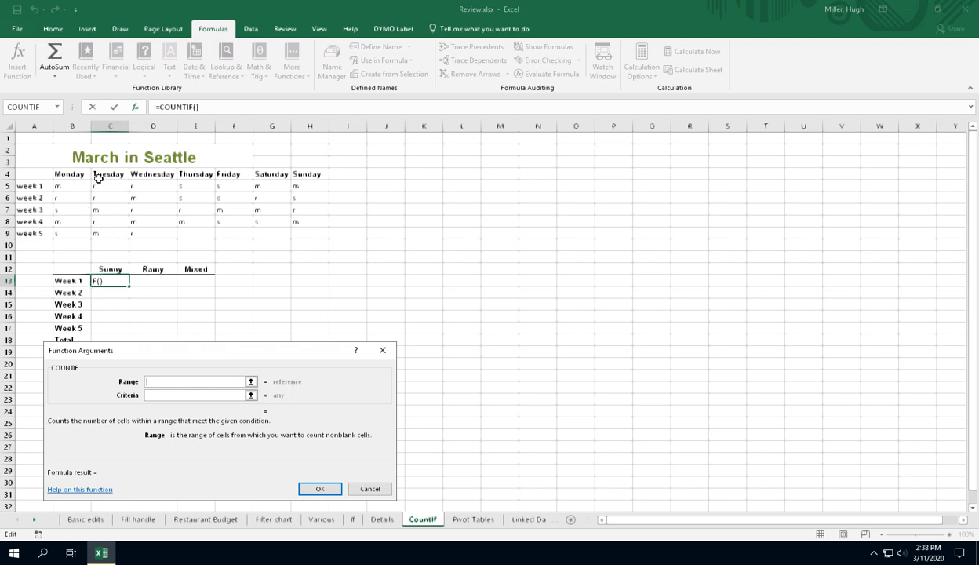
left_click_drag(79, 186, 297, 188)
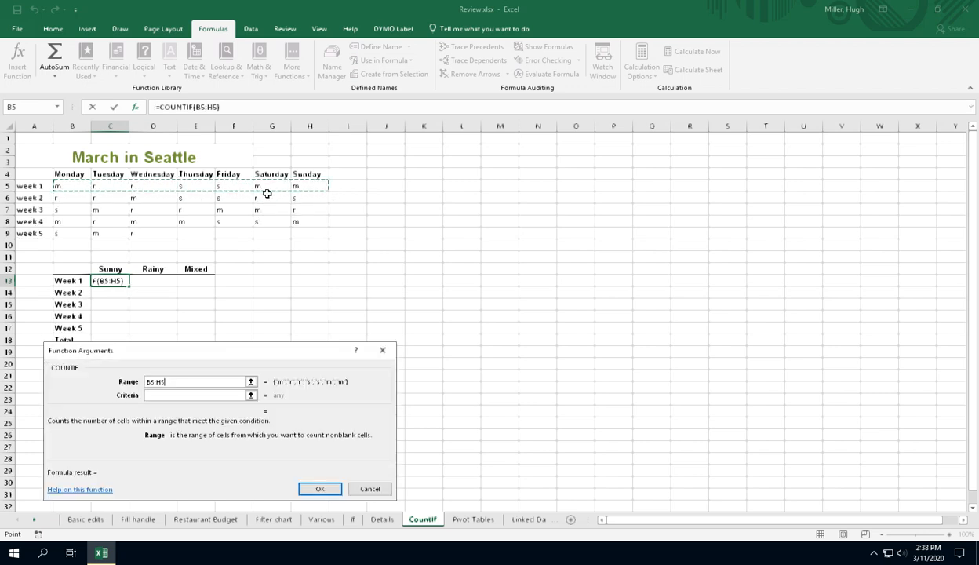
left_click(180, 396)
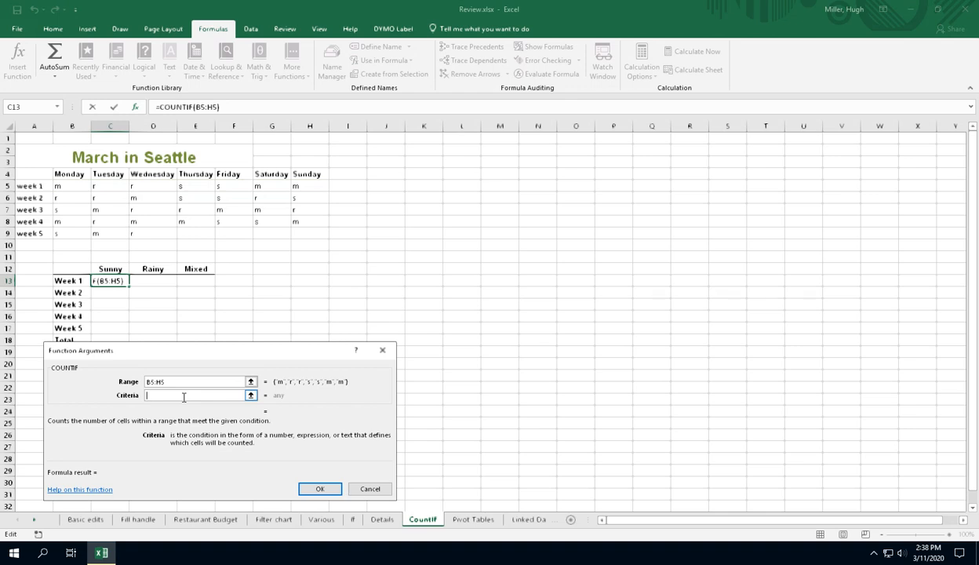
type("s")
left_click(320, 489)
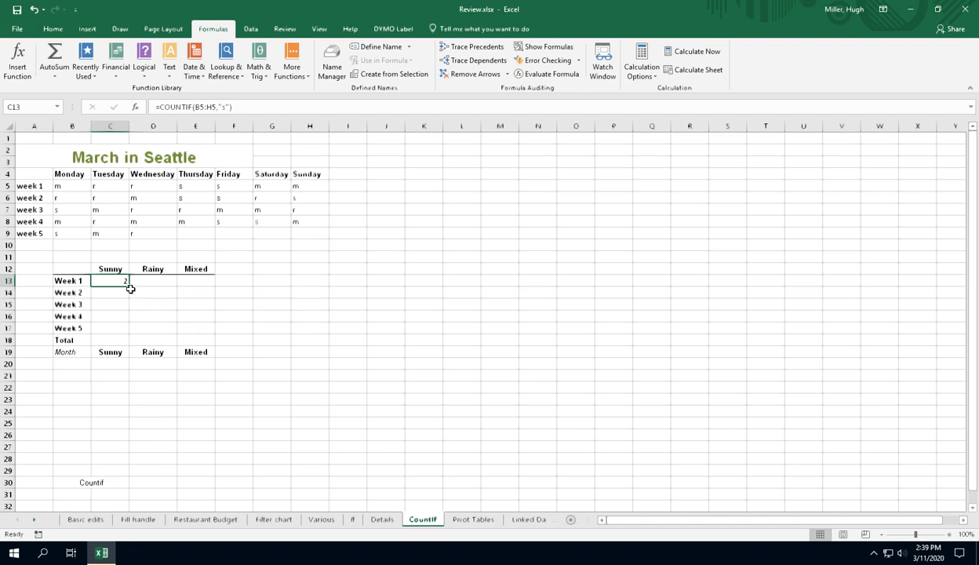
left_click_drag(130, 288, 124, 330)
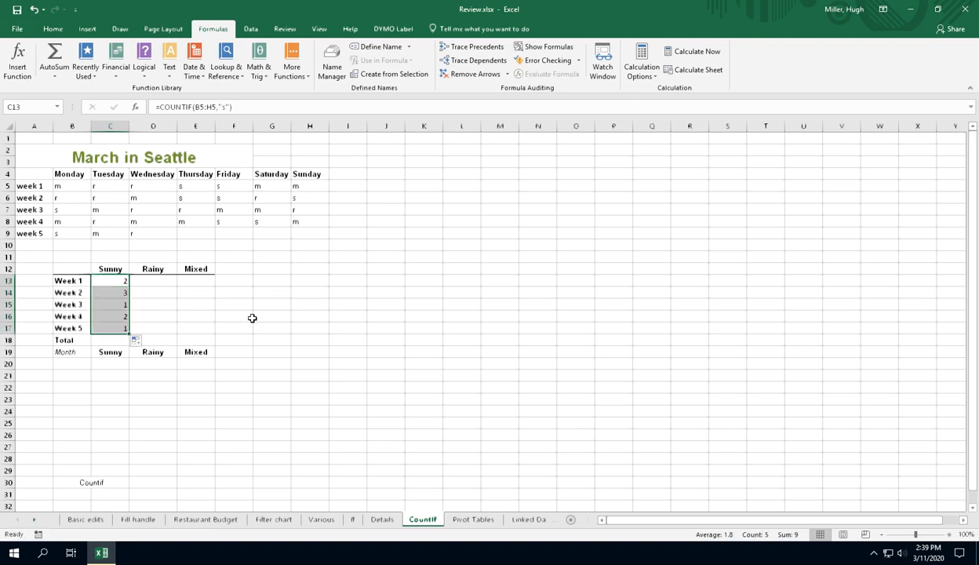
- Examine which range the copied COUNTIF formula uses in the Week 4 Sunny cell, C16
left_click(121, 316)
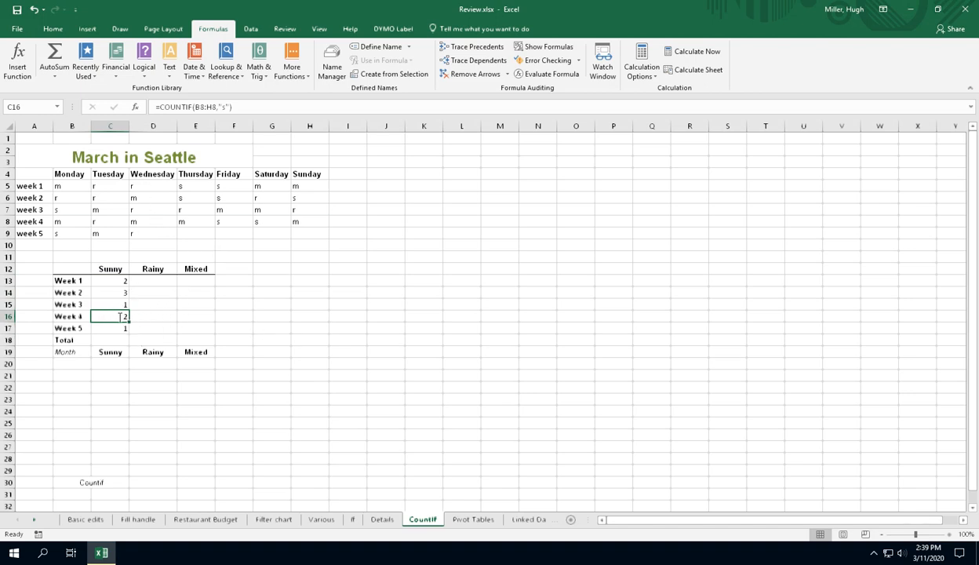
double_click(118, 316)
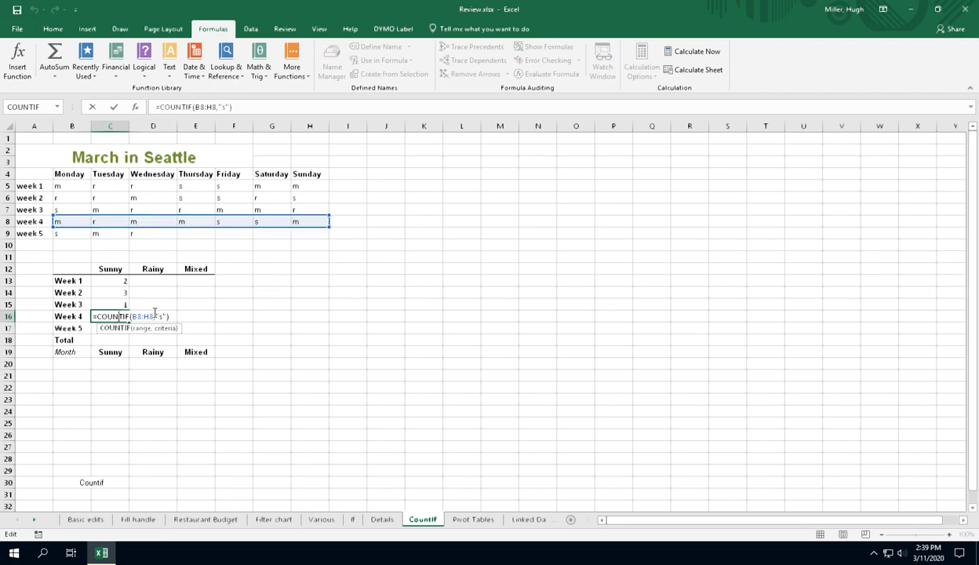
left_click(114, 107)
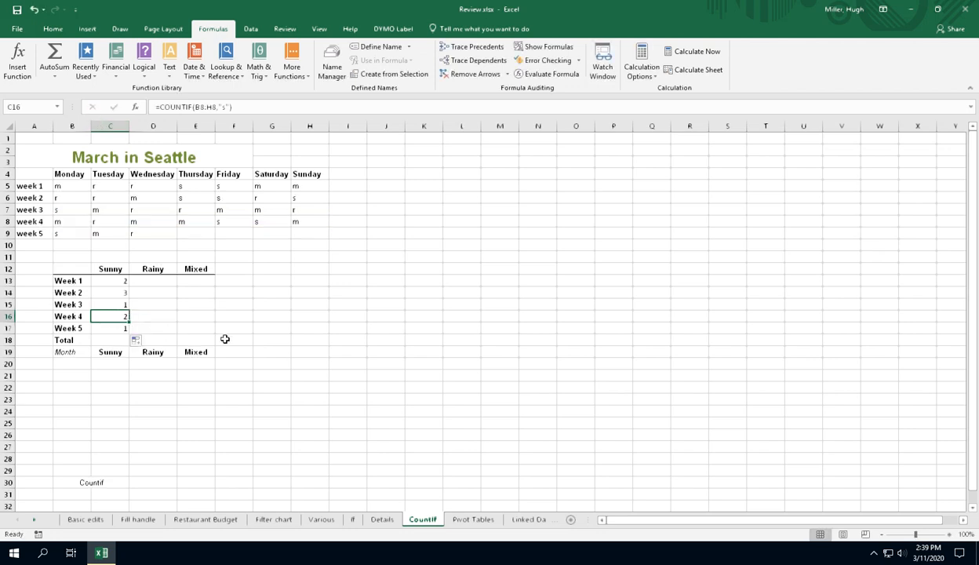
left_click(281, 361)
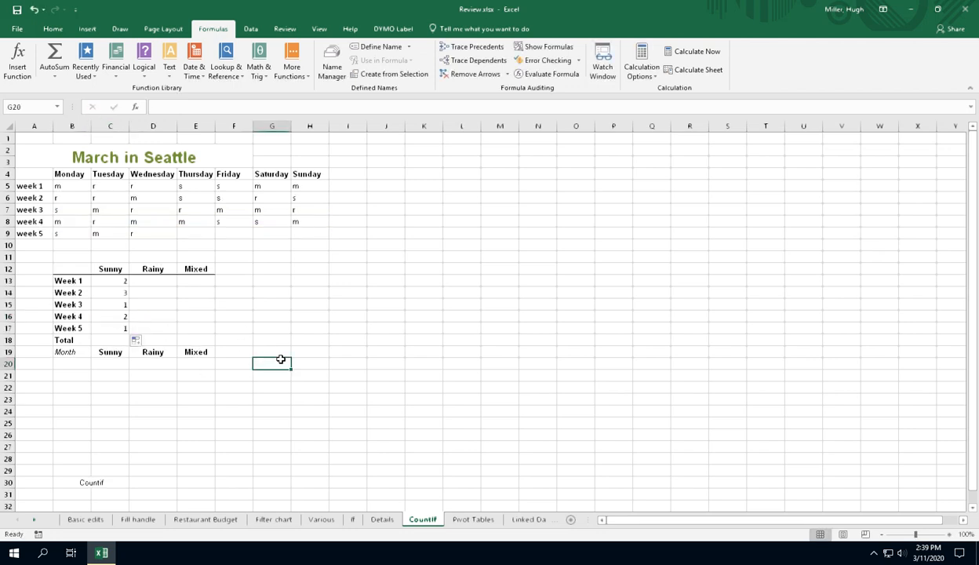
- Enter a COUNTIF over B5:H5 with criteria r in the Week 1 Rainy cell, D13, and fill it down through Week 5
left_click(157, 280)
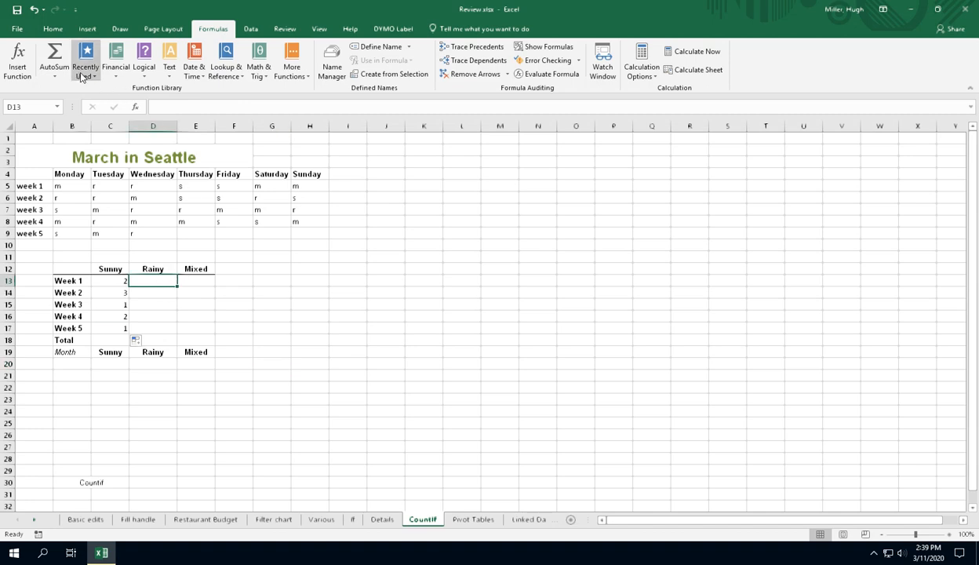
left_click(18, 60)
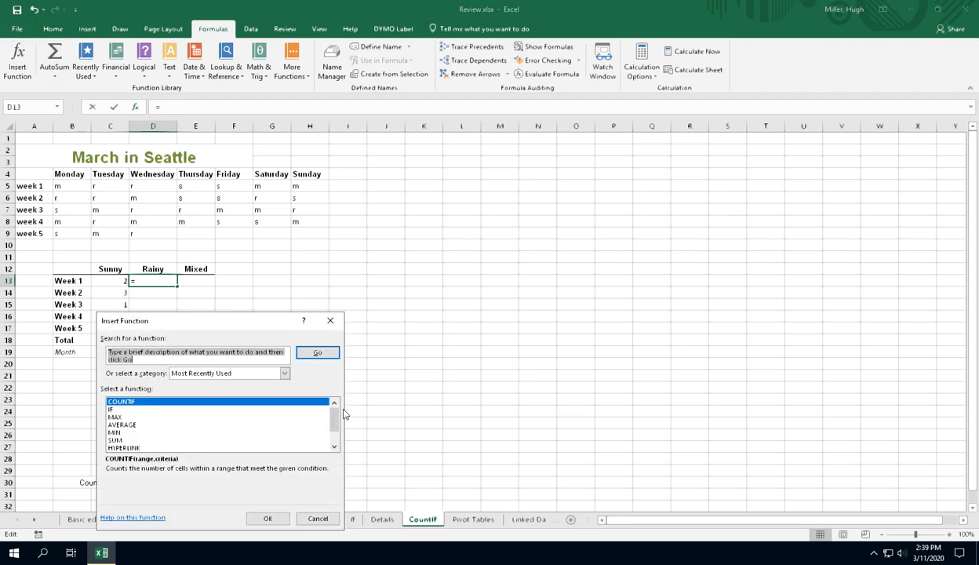
left_click(266, 518)
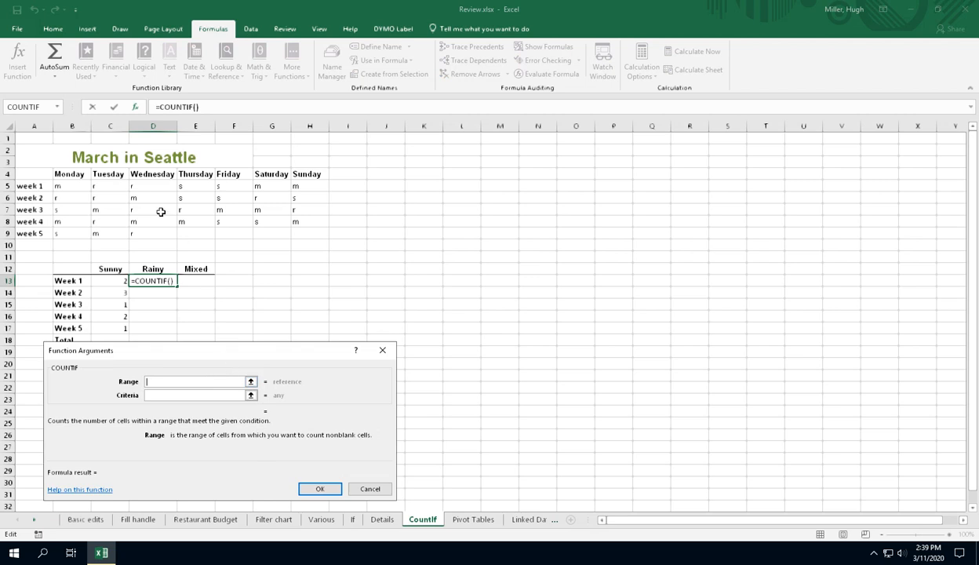
left_click_drag(76, 186, 291, 185)
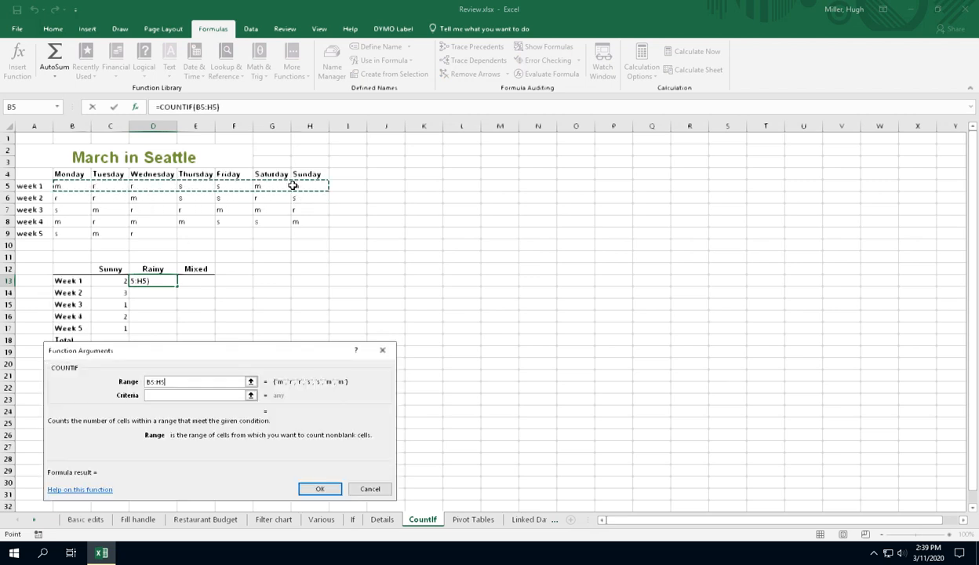
left_click(181, 396)
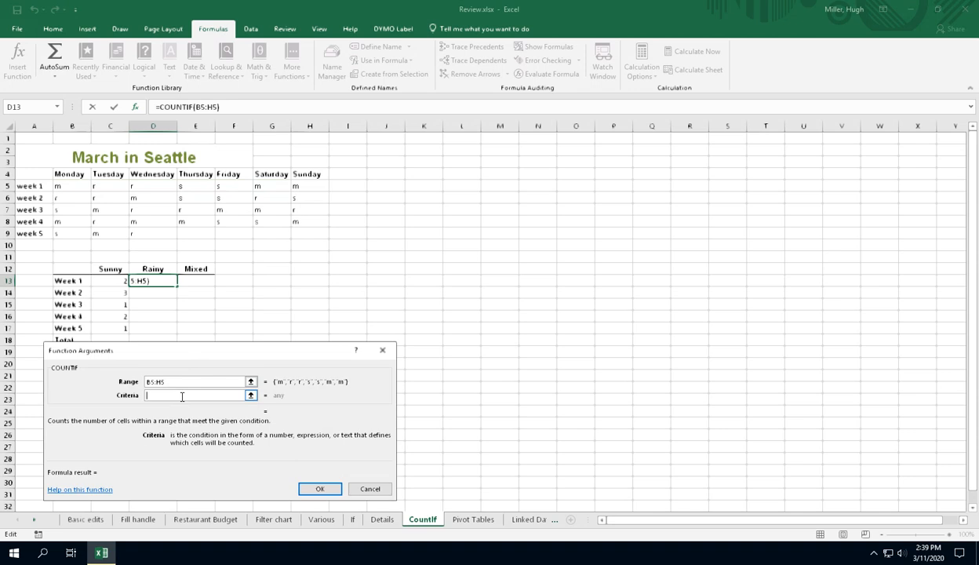
type("r")
left_click(321, 487)
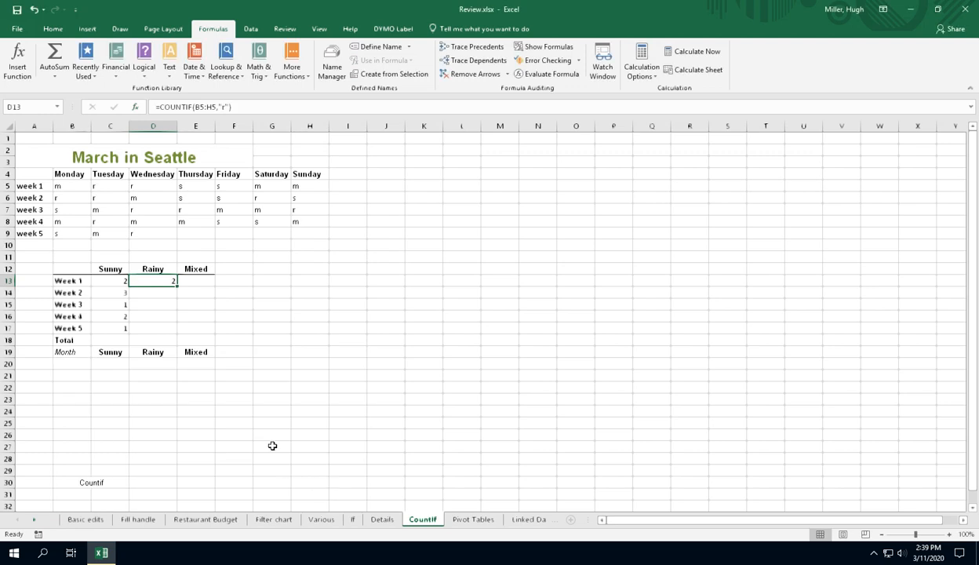
left_click_drag(179, 289, 178, 331)
- Start inserting a function in the Mixed cell for Week 1, E13
left_click(206, 280)
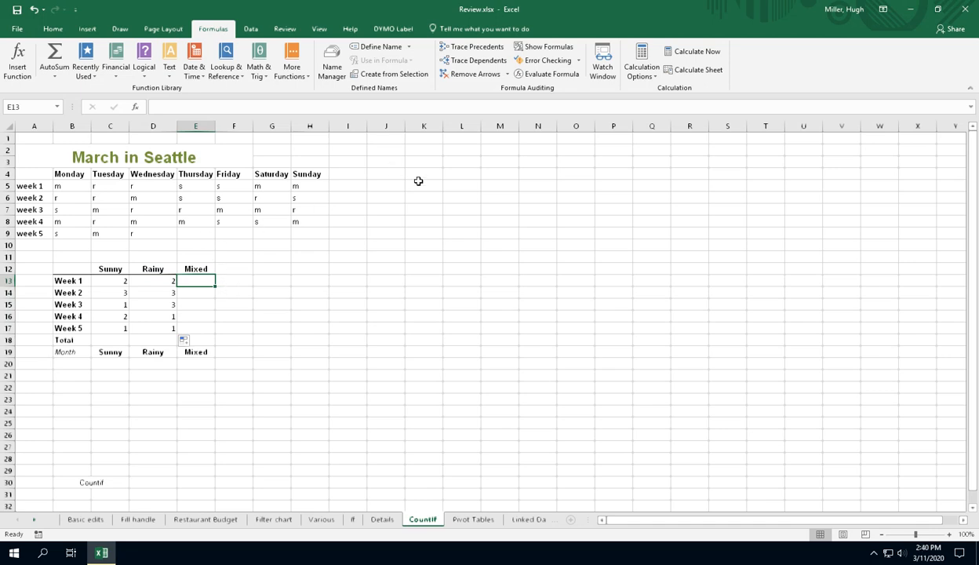
left_click(17, 63)
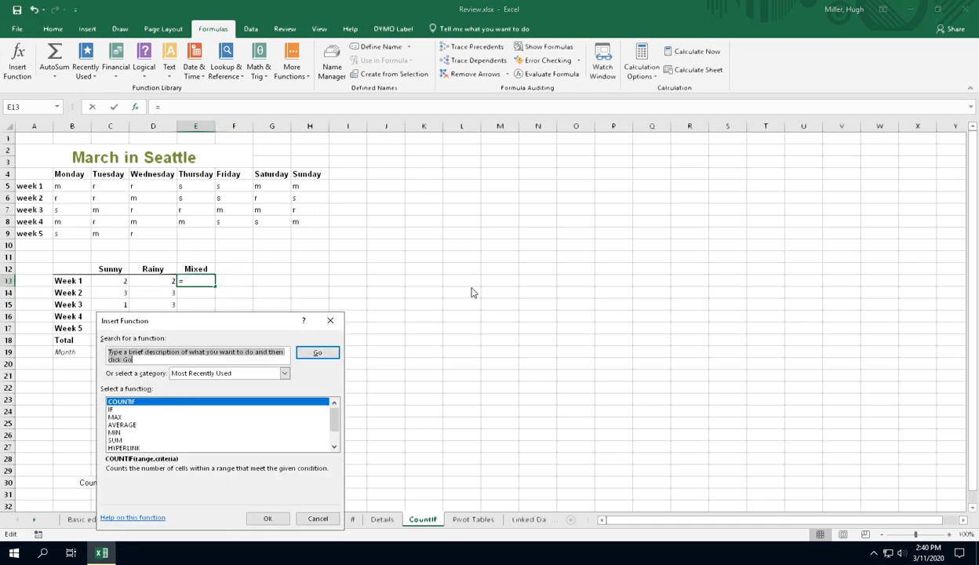
left_click(329, 355)
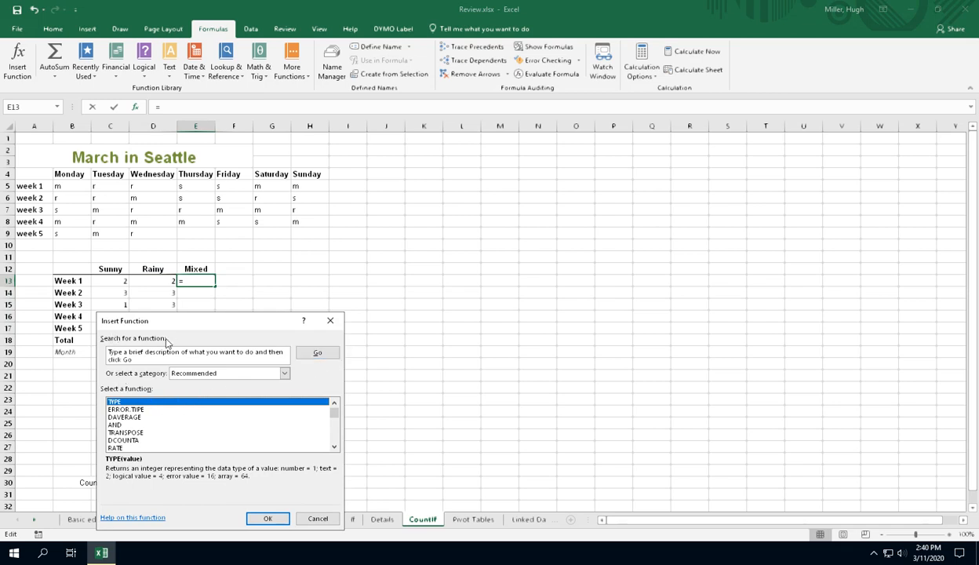
left_click(158, 354)
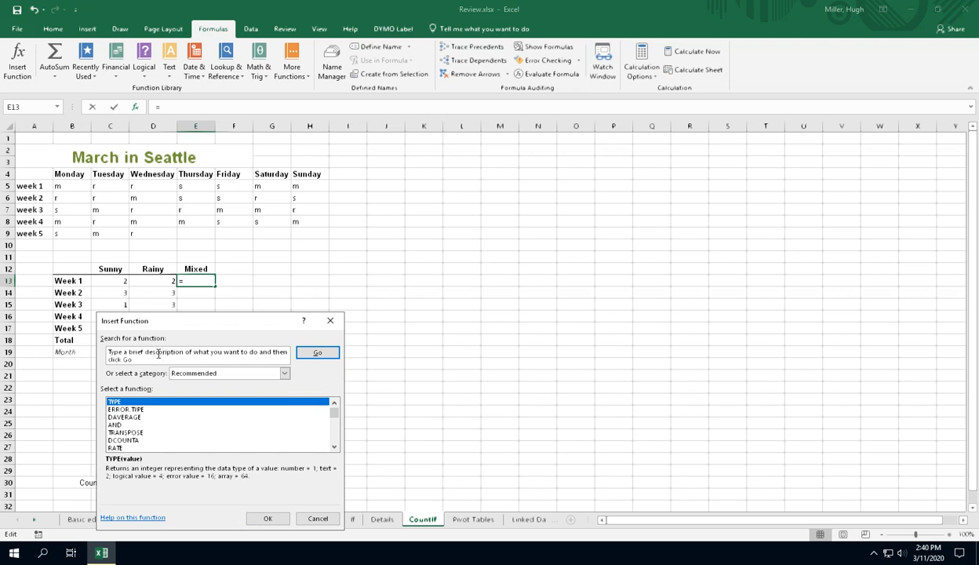
left_click_drag(157, 354, 104, 357)
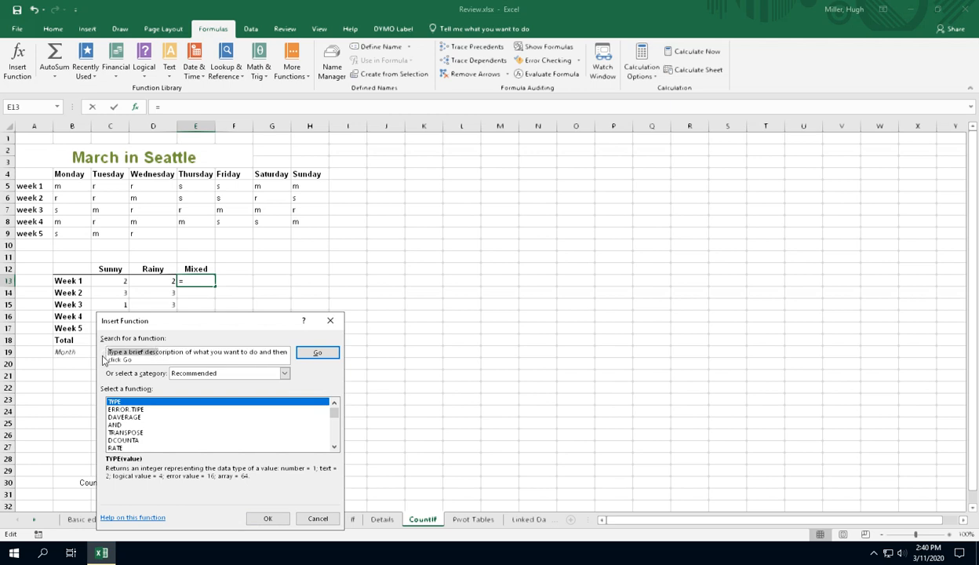
key("Delete")
key("Delete")
key("Delete")
key("Delete")
key("Delete")
key("Delete")
key("Delete")
key("Delete")
key("Delete")
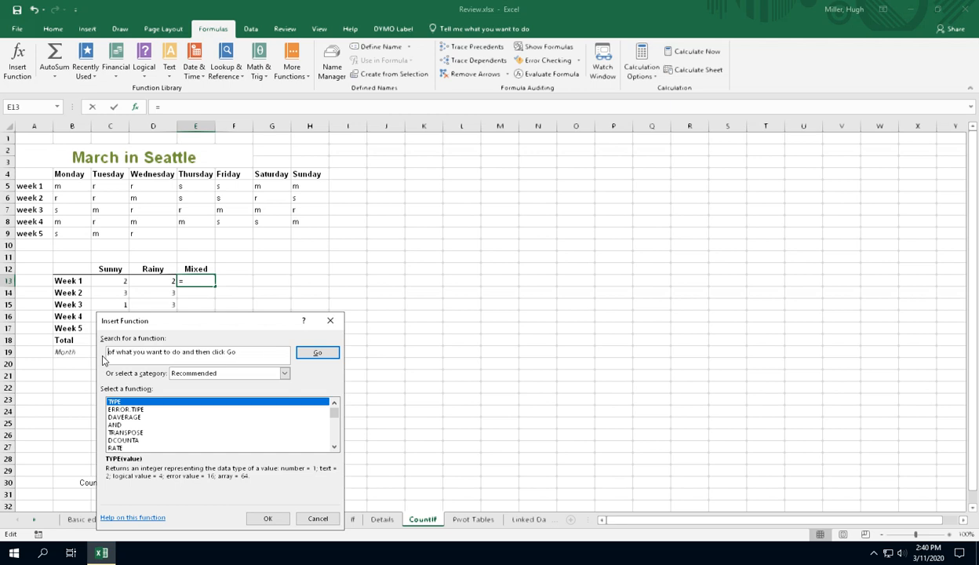
key("Delete")
key("Delete")
key("Delete")
key("Delete")
key("Delete")
key("Delete")
key("Delete")
key("Delete")
key("Delete")
key("Delete")
key("Delete")
key("Delete")
key("Delete")
key("Delete")
key("Delete")
key("Delete")
key("Delete")
key("Delete")
key("Delete")
key("Delete")
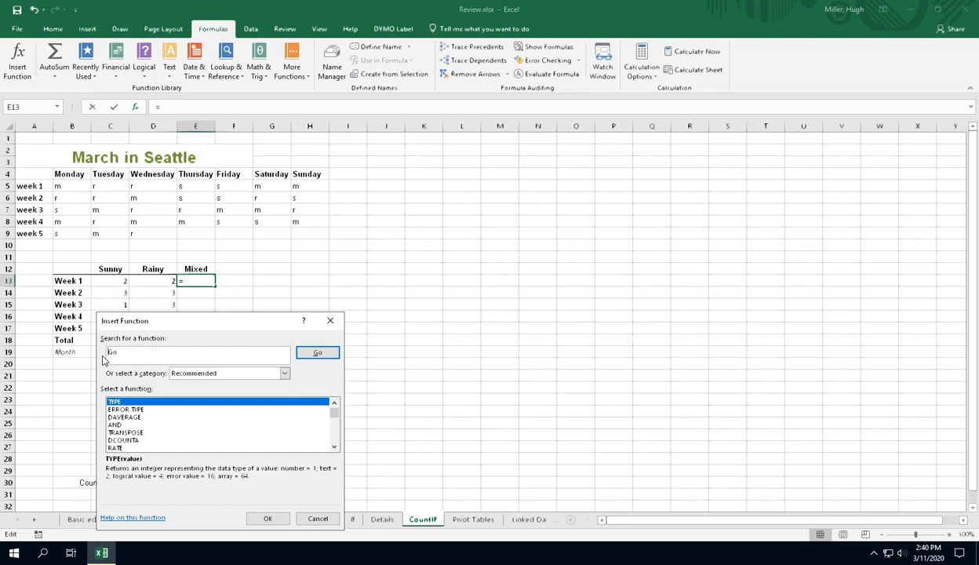
left_click(284, 373)
left_click(259, 392)
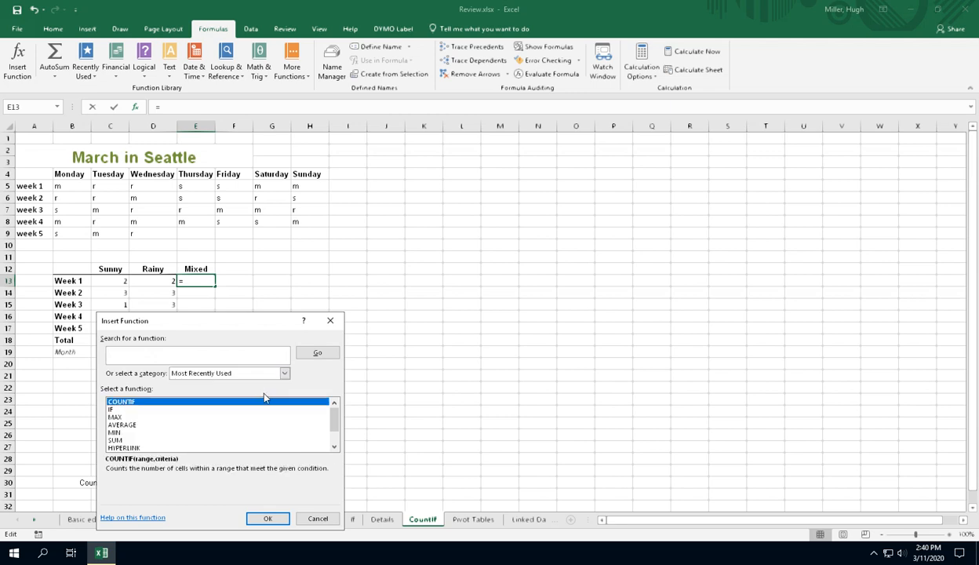
- Use COUNTIF over B5:H5 with criteria m for Week 1 Mixed, and fill the formula down through Week 5
left_click(267, 518)
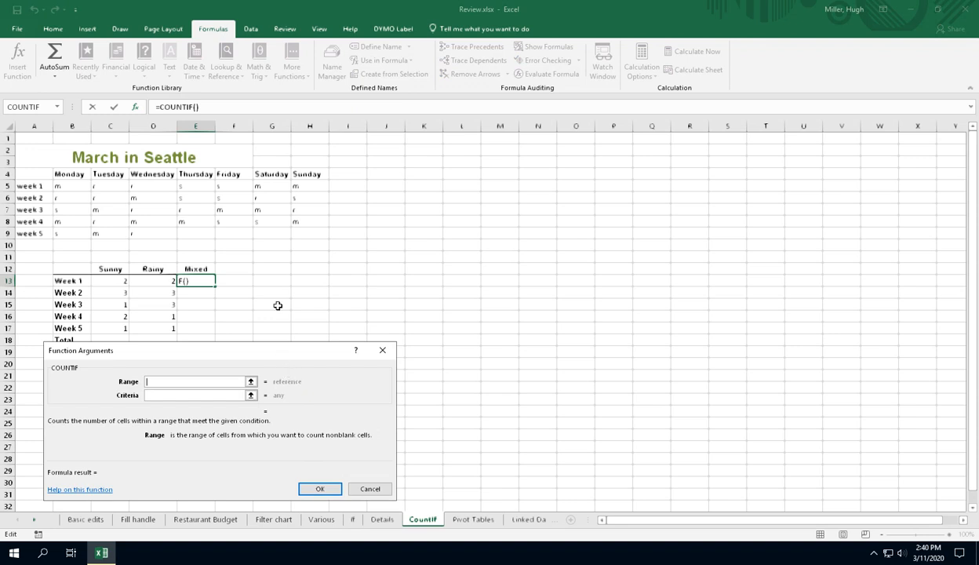
left_click_drag(78, 186, 290, 187)
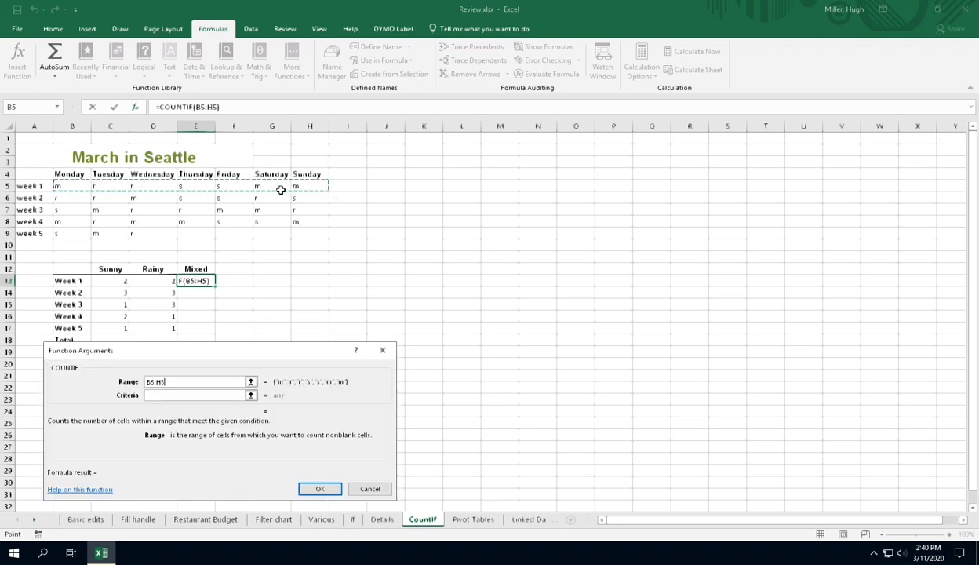
left_click(171, 396)
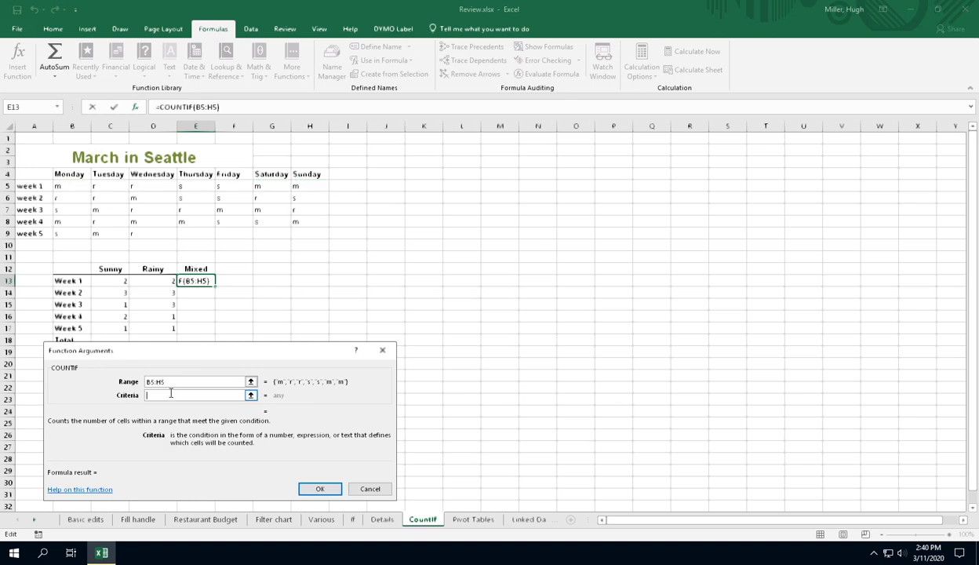
type("m")
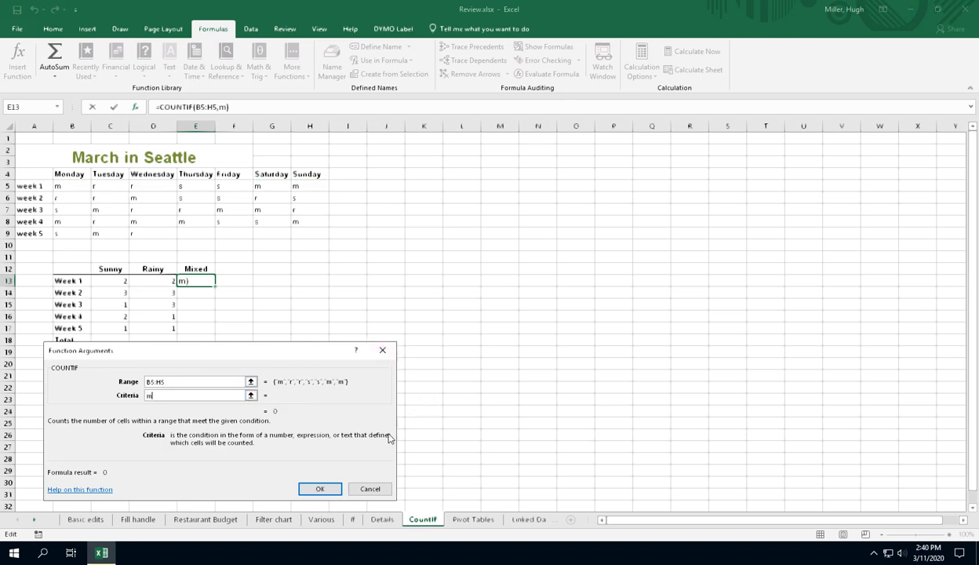
left_click(320, 488)
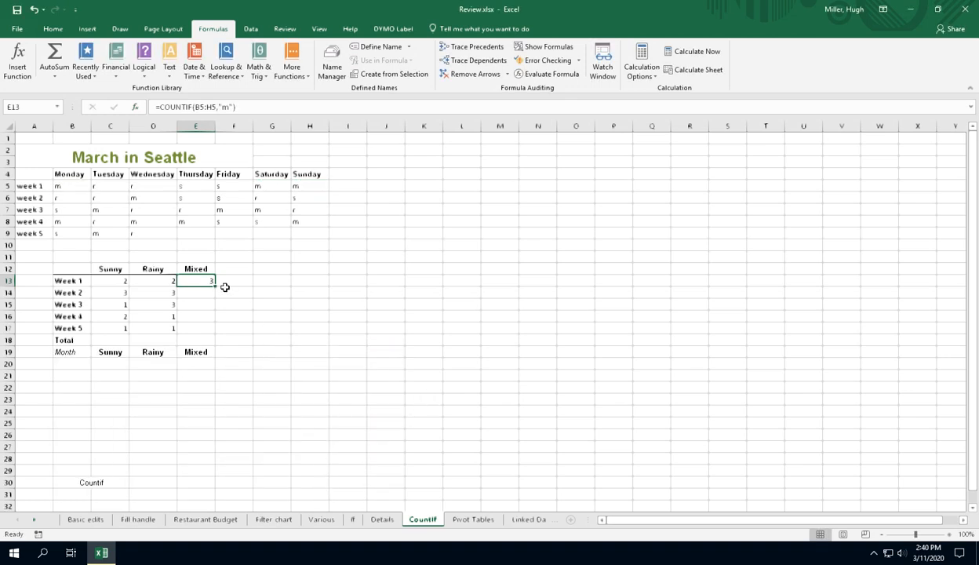
left_click_drag(216, 285, 215, 331)
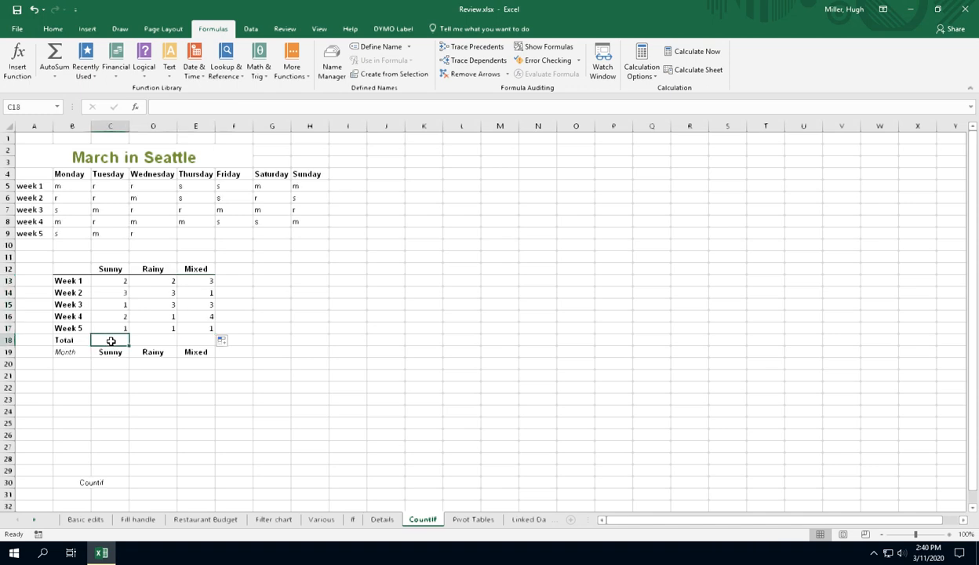
- Sum C13:C17 in the Sunny Total cell, C18, and fill the formula across to the Rainy and Mixed totals
left_click(109, 337)
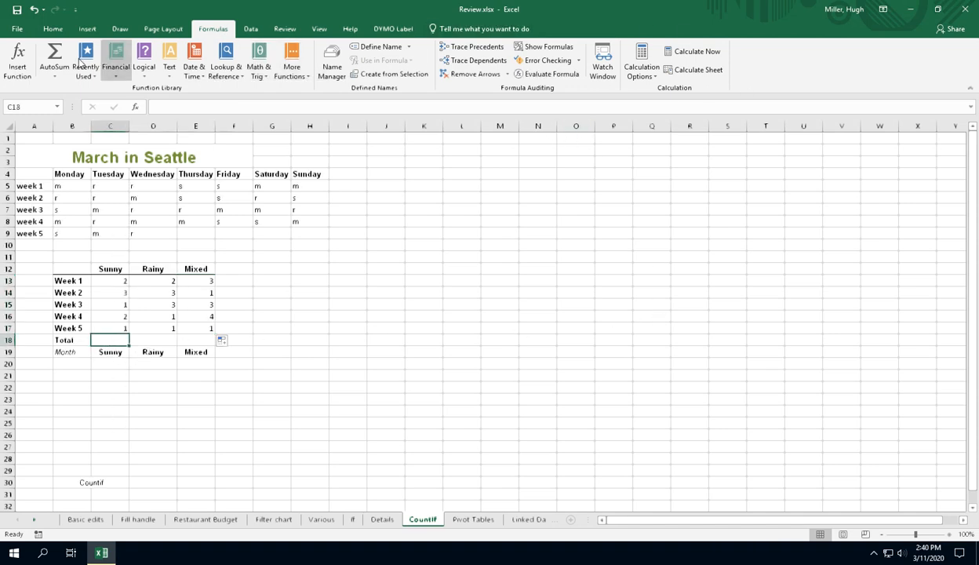
left_click(51, 28)
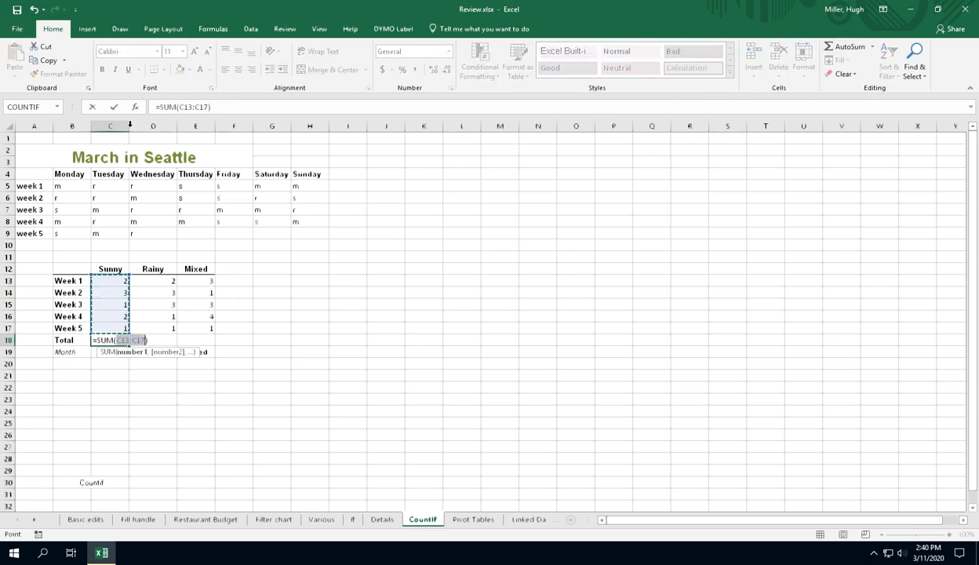
left_click(113, 107)
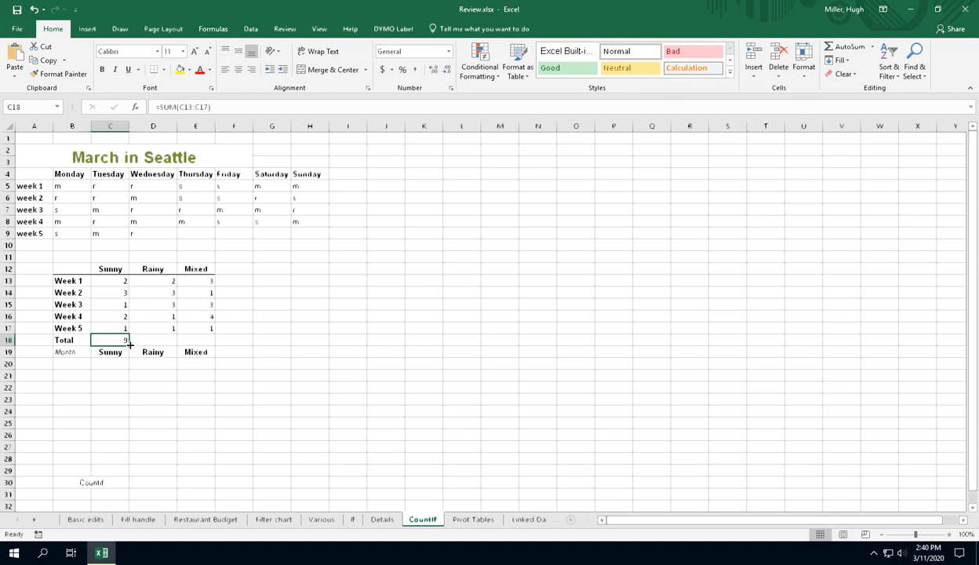
left_click_drag(130, 344, 210, 340)
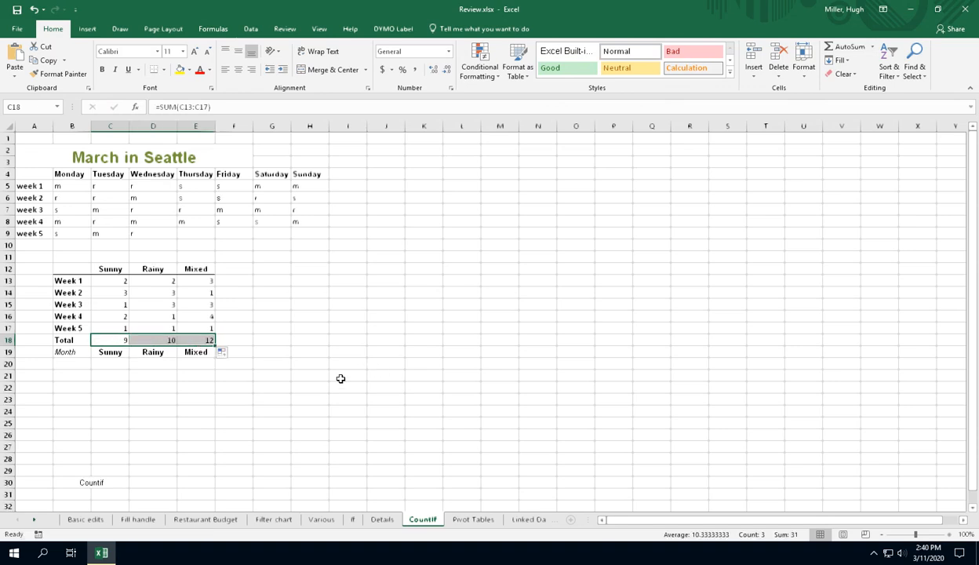
left_click(340, 379)
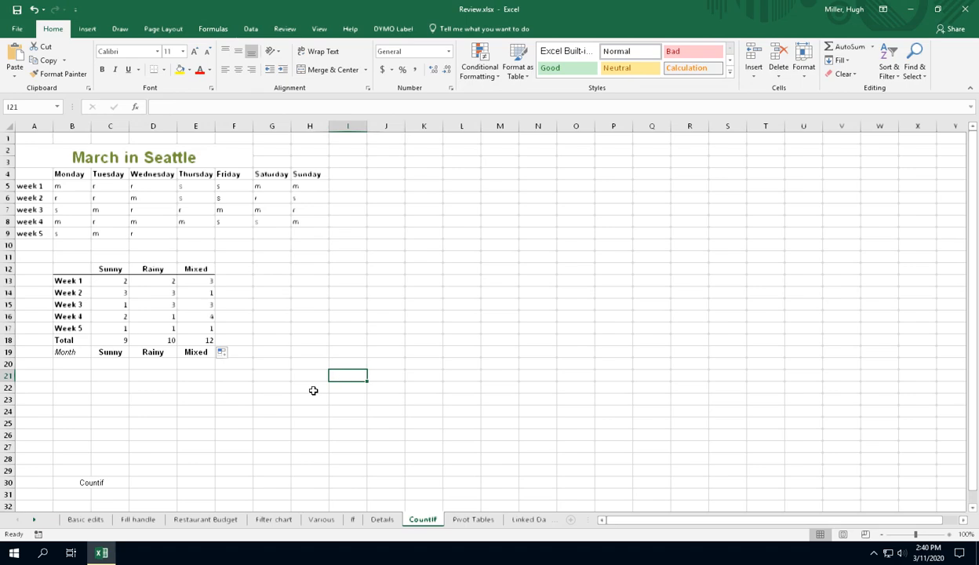
- Select the sales data A1:D28, including its headings, on the Pivot Tables sheet
left_click(486, 519)
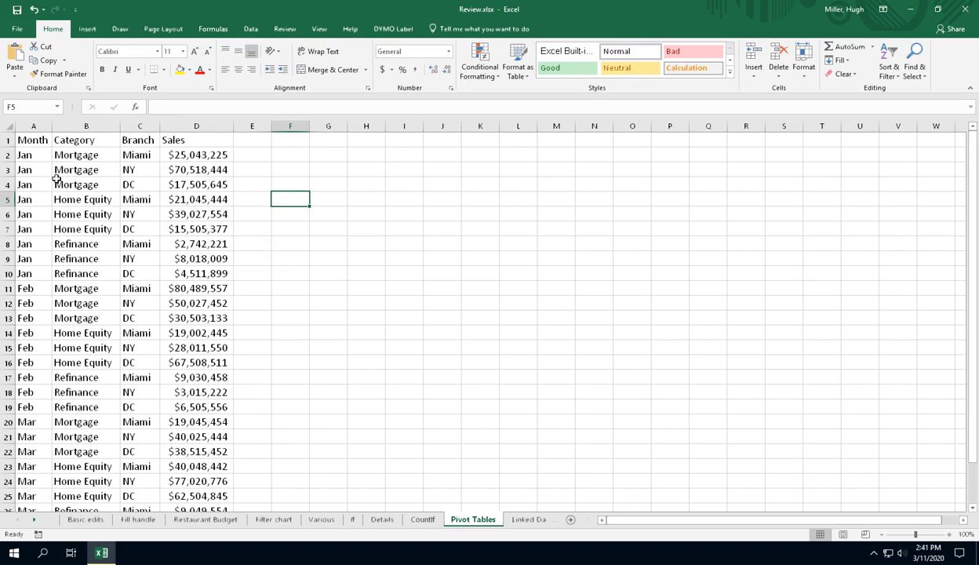
left_click_drag(35, 139, 209, 475)
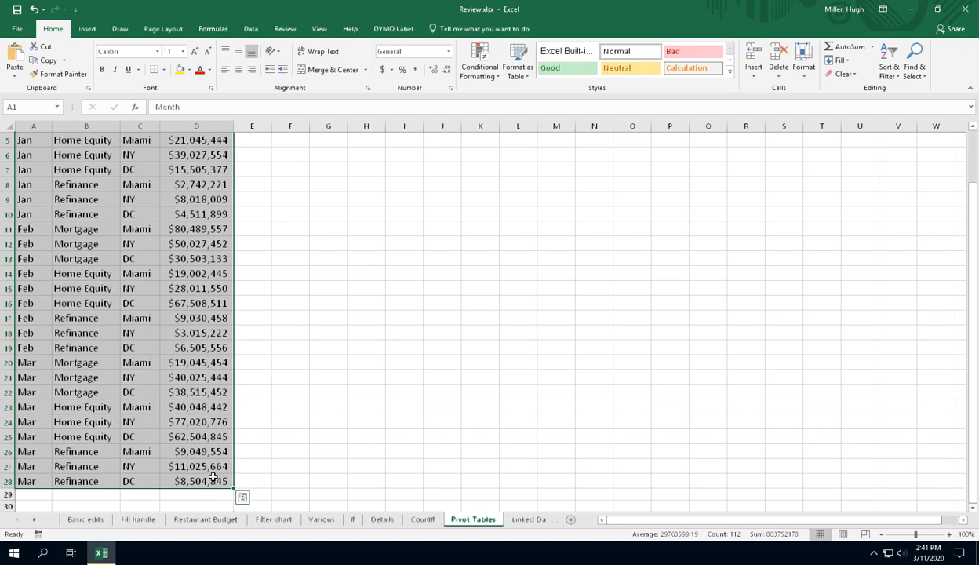
scroll(355, 375, "up", 2)
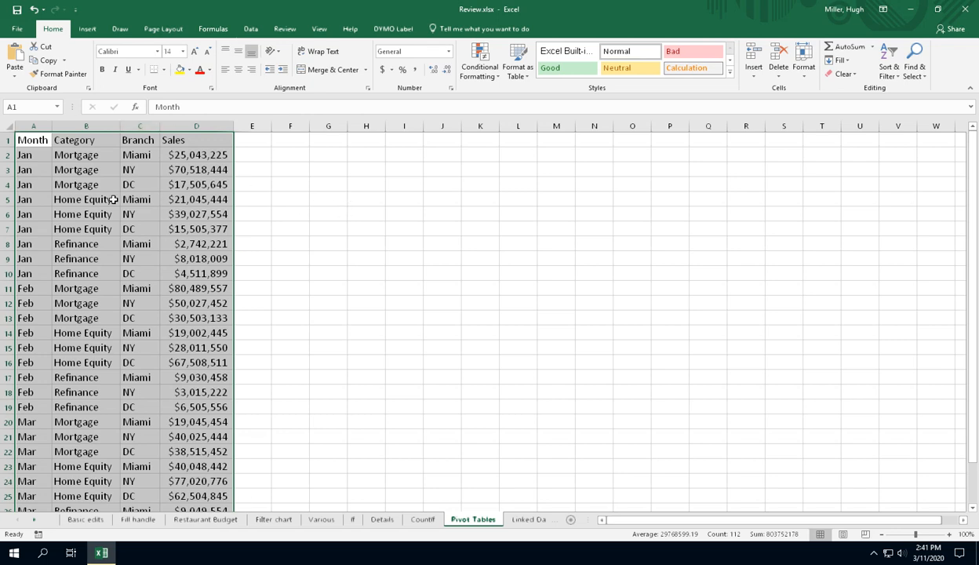
- Review the recommended PivotTable layouts for the selected sales data without inserting one
left_click(98, 31)
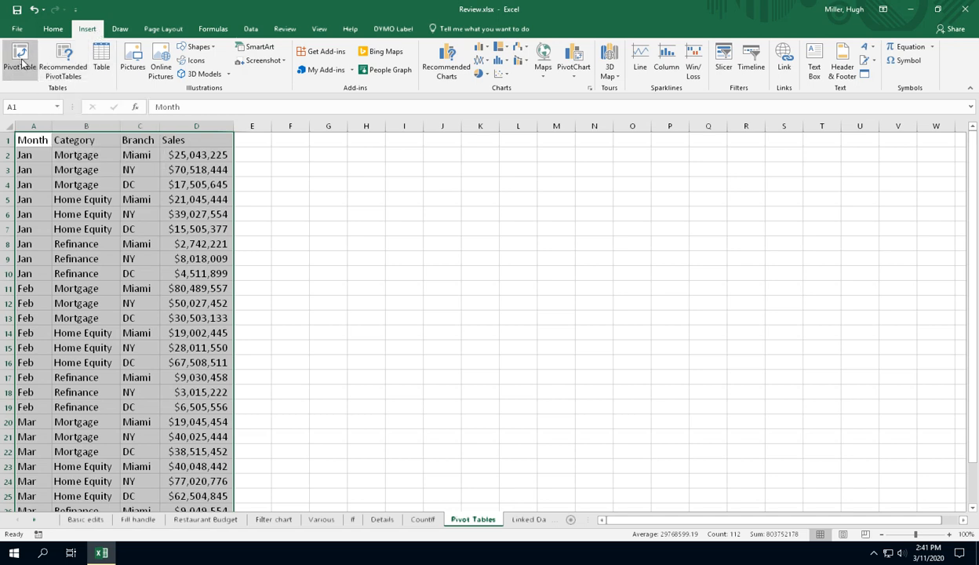
left_click(66, 67)
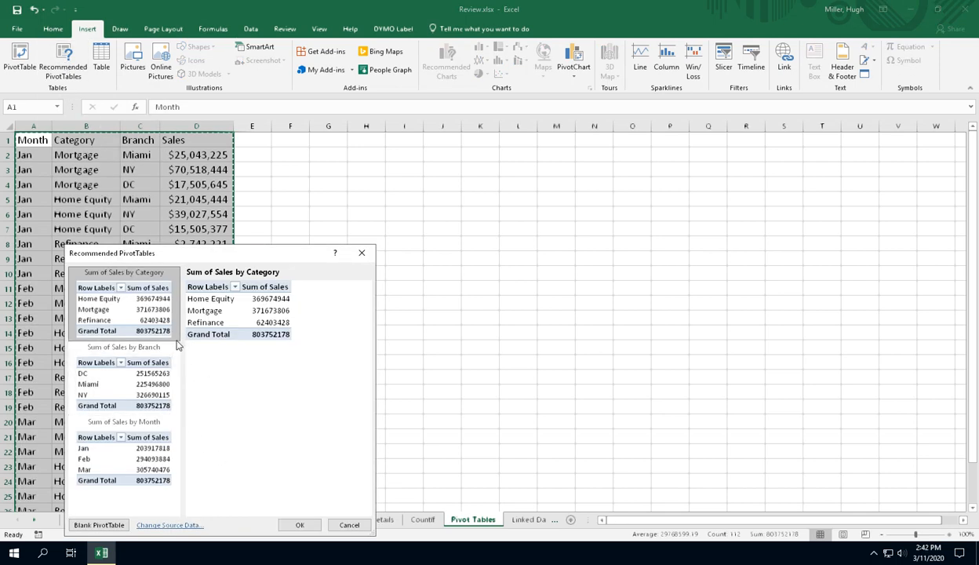
left_click(345, 527)
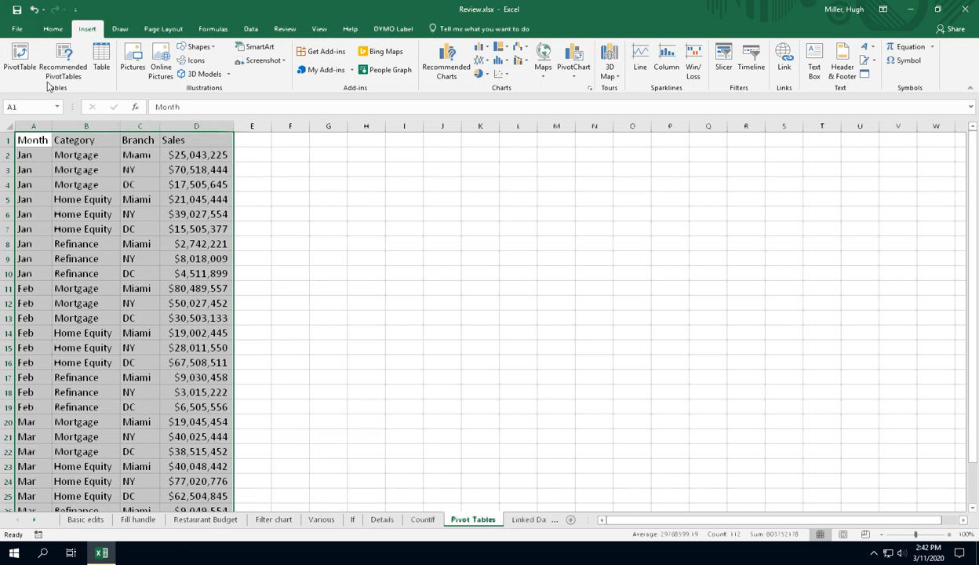
- Create a blank PivotTable from A1:D28 on a new worksheet and bring its sheet tab into view
left_click(19, 60)
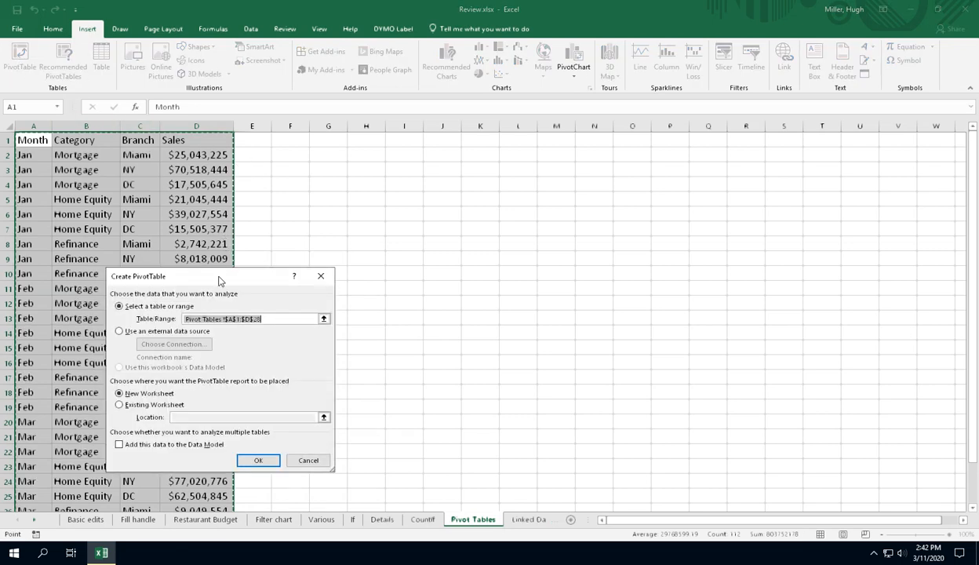
left_click_drag(210, 284, 362, 170)
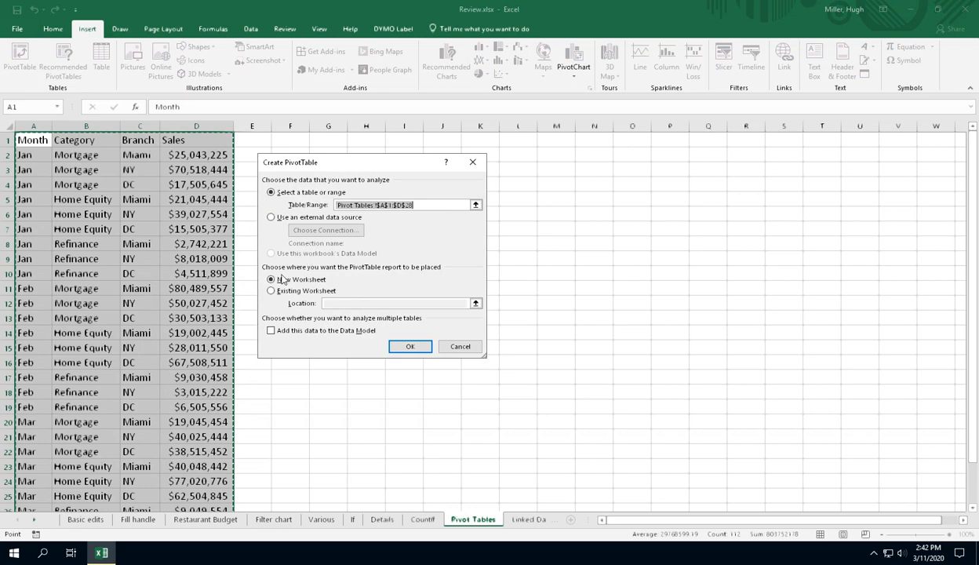
left_click(407, 349)
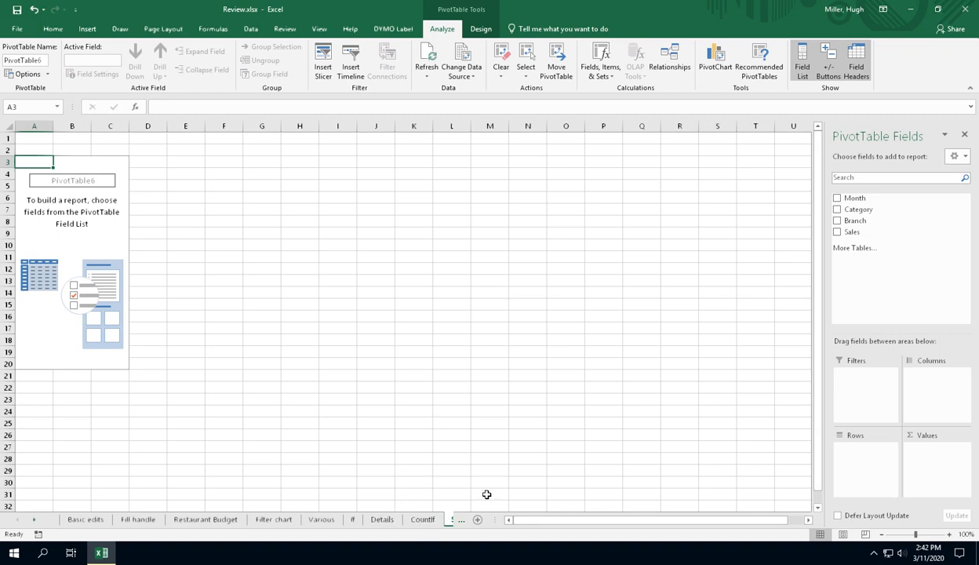
left_click(34, 525)
left_click(34, 525)
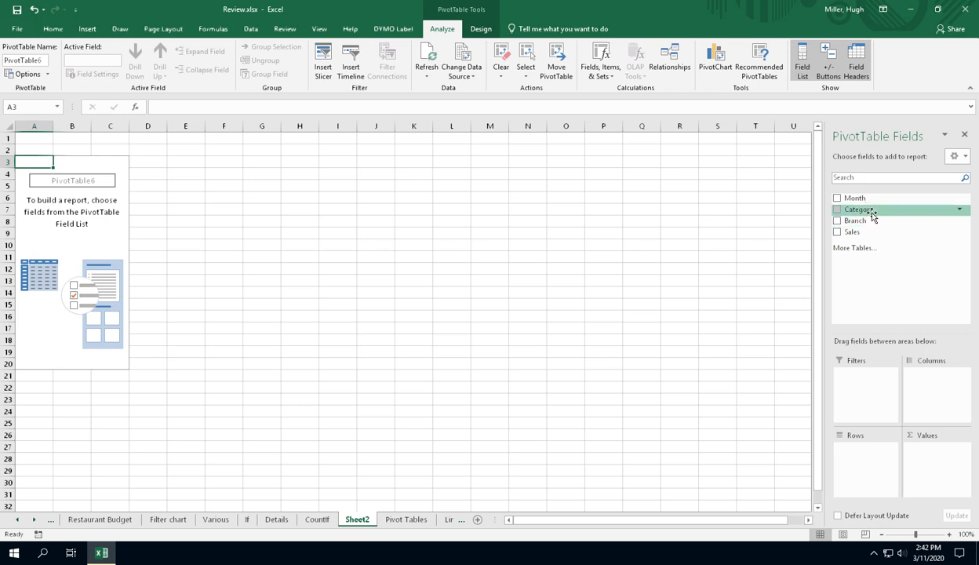
- Lay out the PivotTable with Category and then Month as rows, Branch as columns and Sales as summed values
left_click_drag(872, 213, 855, 461)
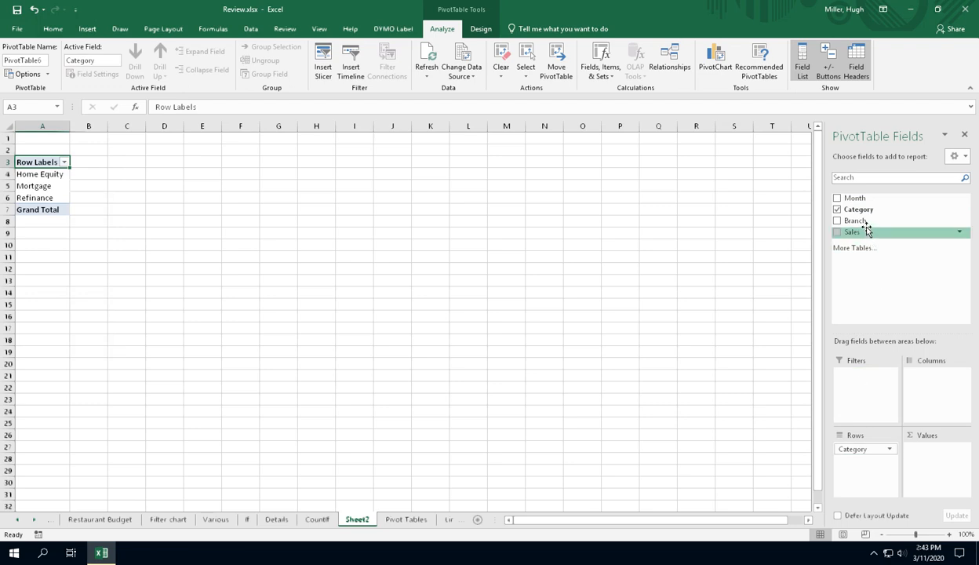
left_click_drag(855, 222, 931, 390)
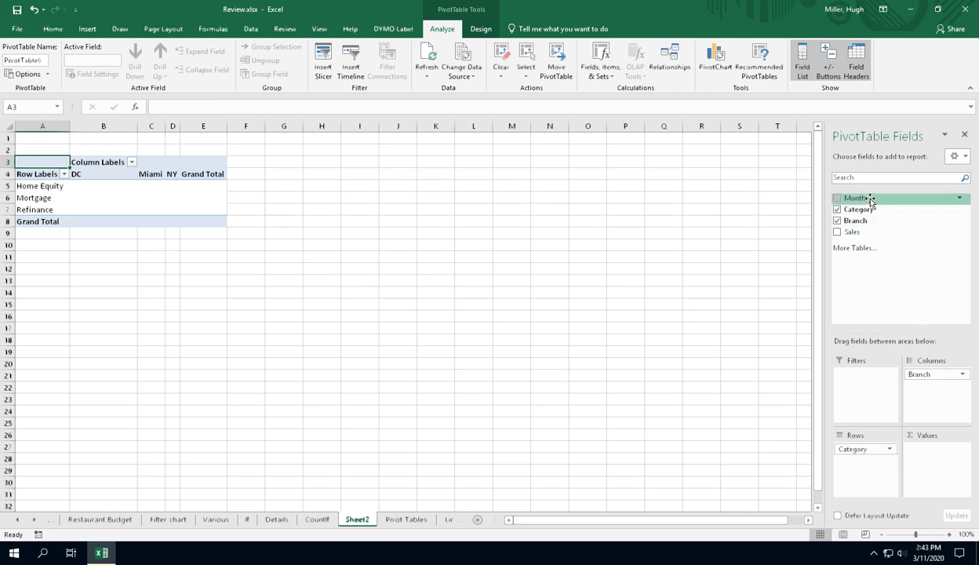
left_click_drag(870, 200, 860, 464)
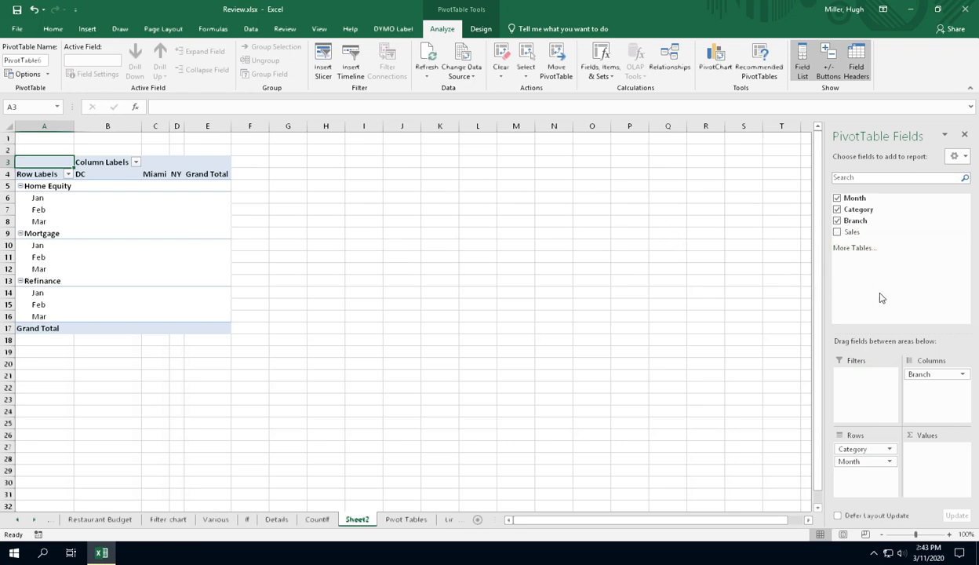
left_click_drag(839, 232, 925, 452)
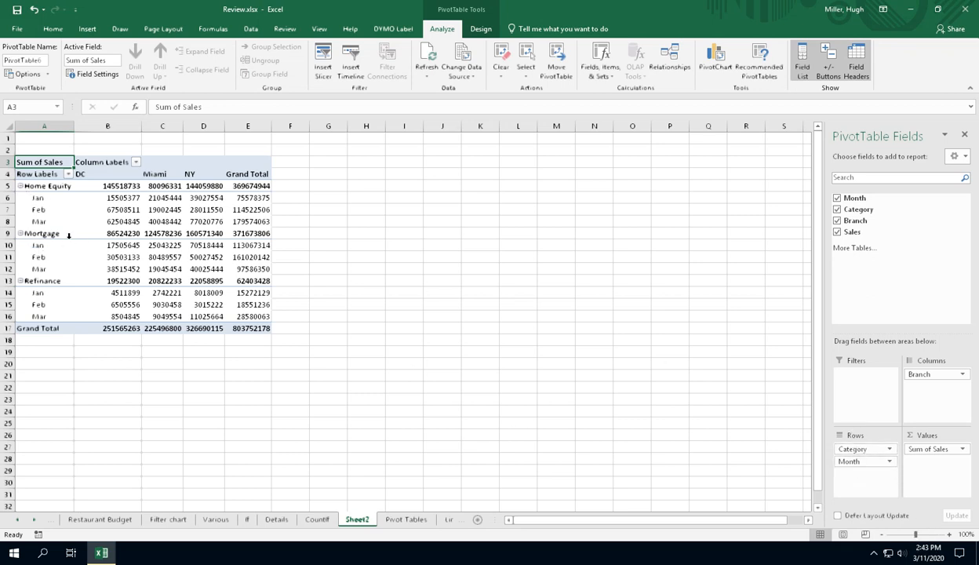
- Collapse and re-expand the Home Equity, Mortgage and Refinance groups, and examine the DC, Miami and NY column headings
left_click(20, 185)
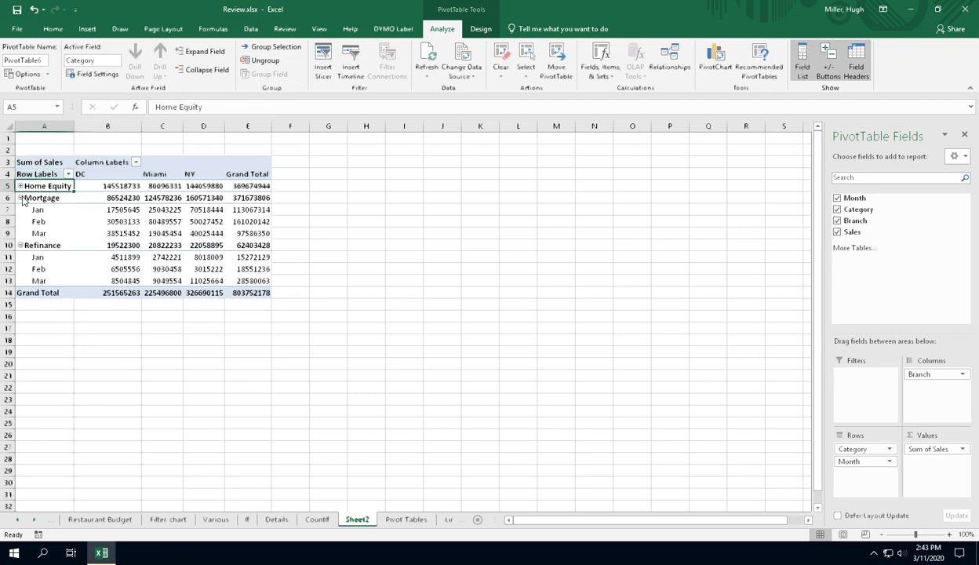
left_click(20, 198)
left_click(20, 209)
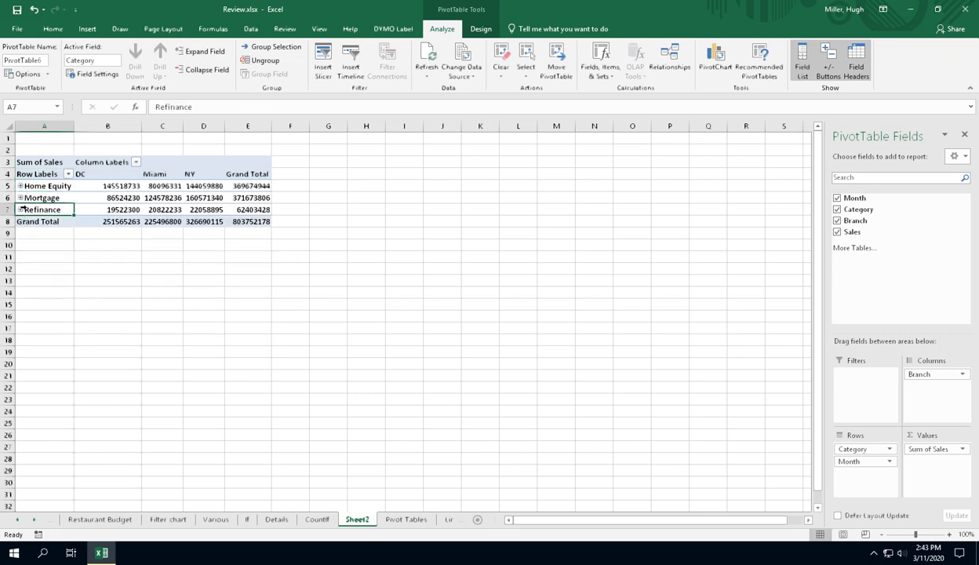
left_click(20, 186)
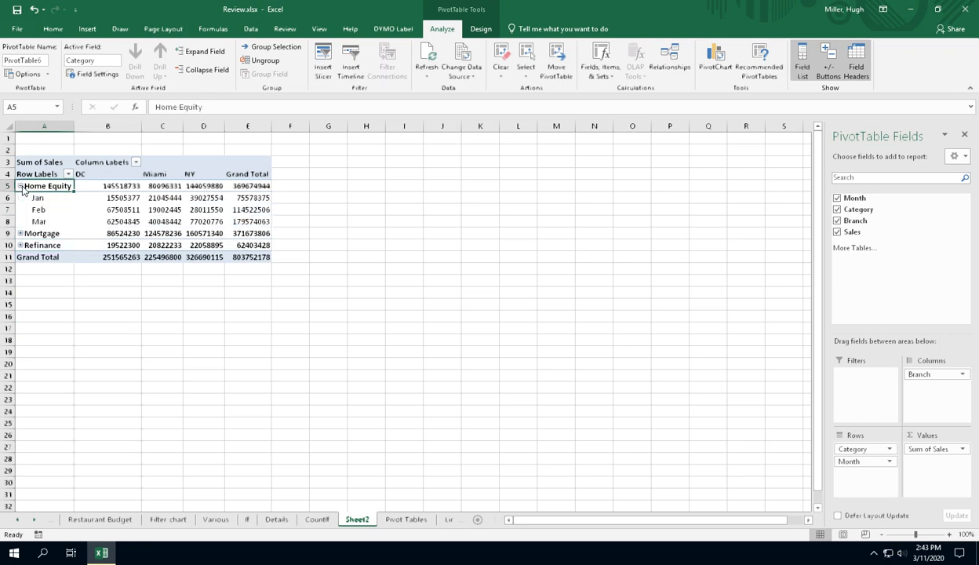
left_click(20, 234)
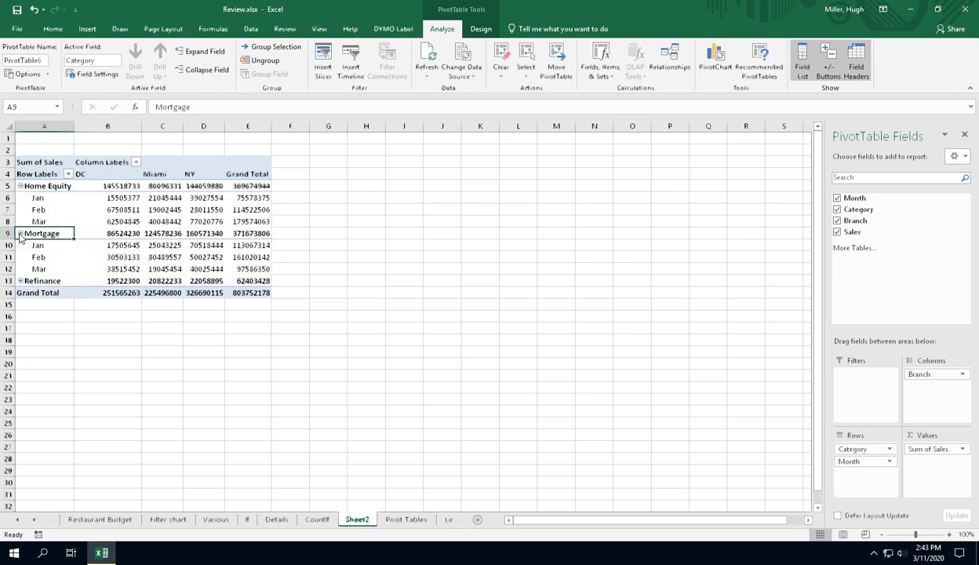
left_click(20, 281)
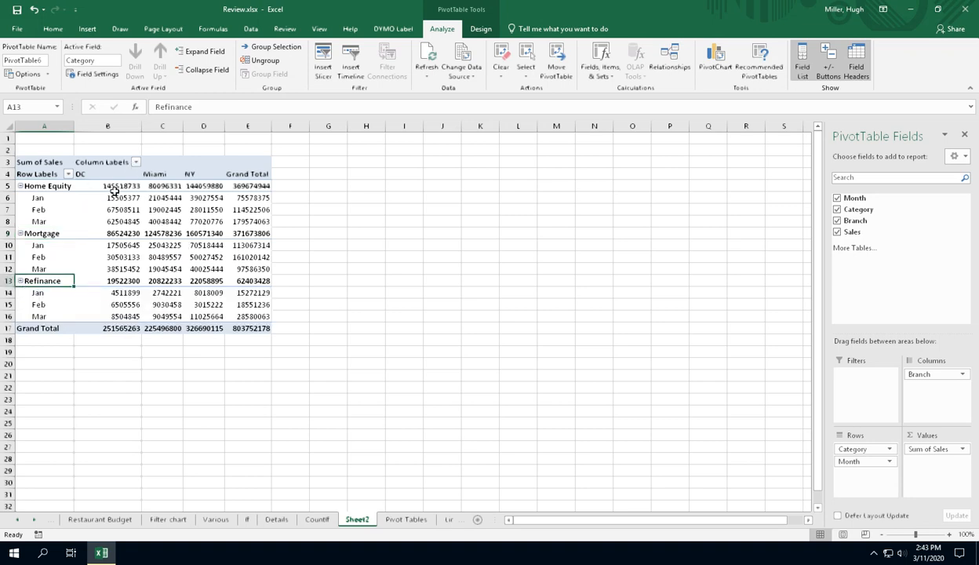
mouse_move(160, 180)
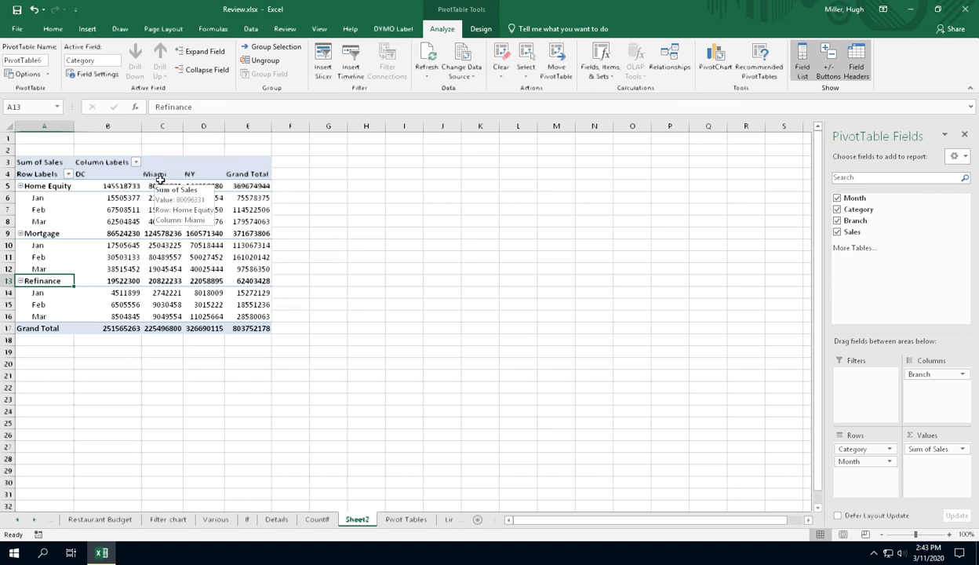
left_click(105, 174)
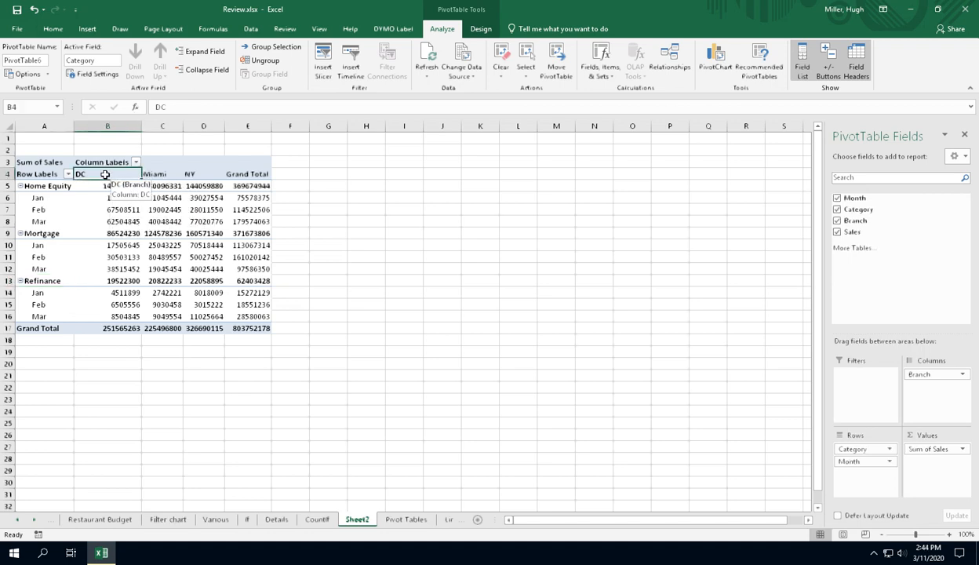
left_click(158, 173)
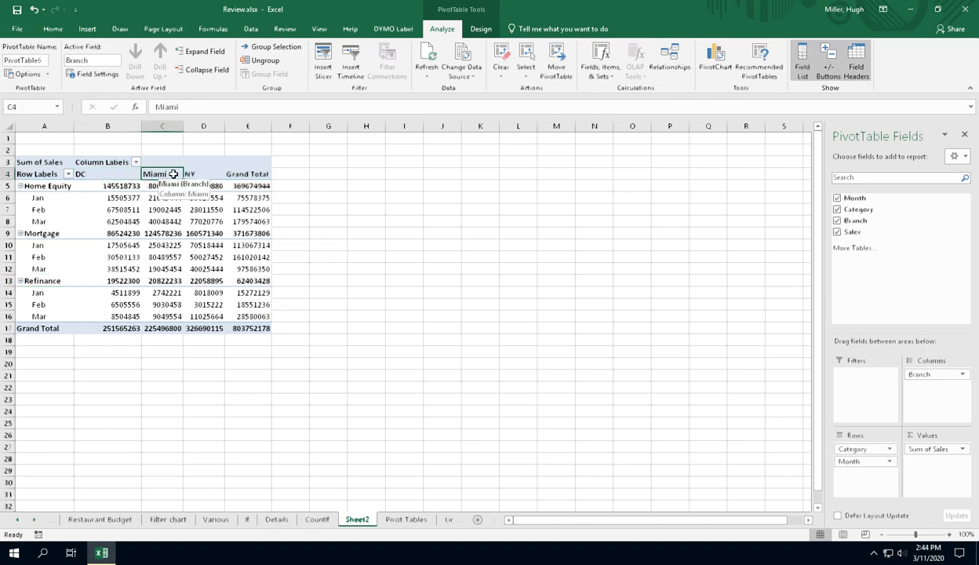
left_click(201, 173)
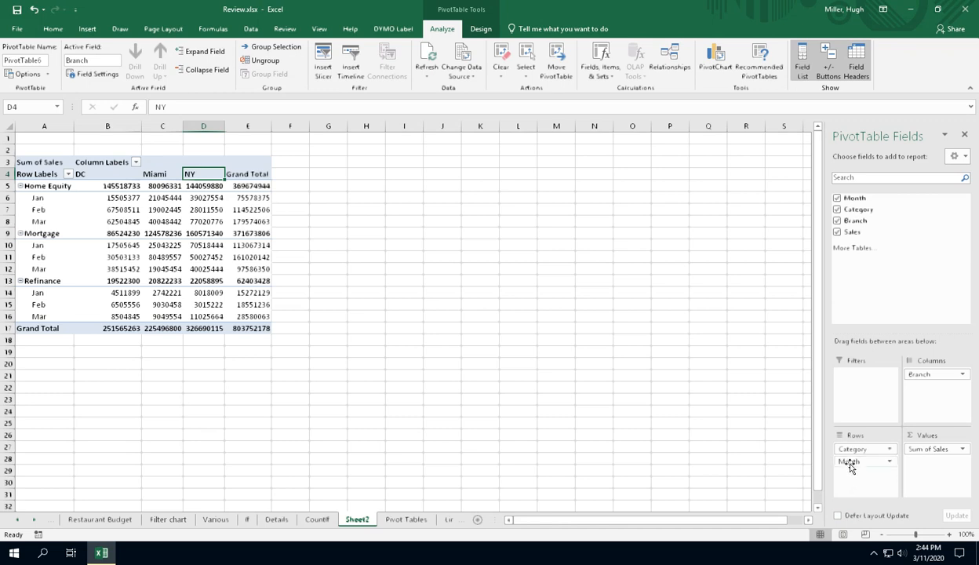
- Rearrange the PivotTable so Month is the column field, Branch the row field and Category the report filter
left_click_drag(849, 462, 935, 402)
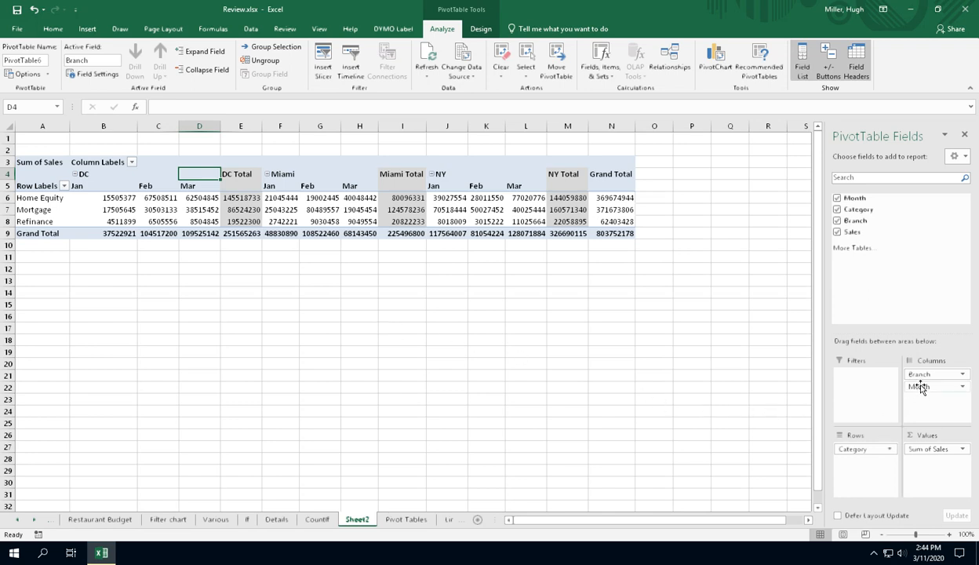
left_click_drag(898, 374, 851, 460)
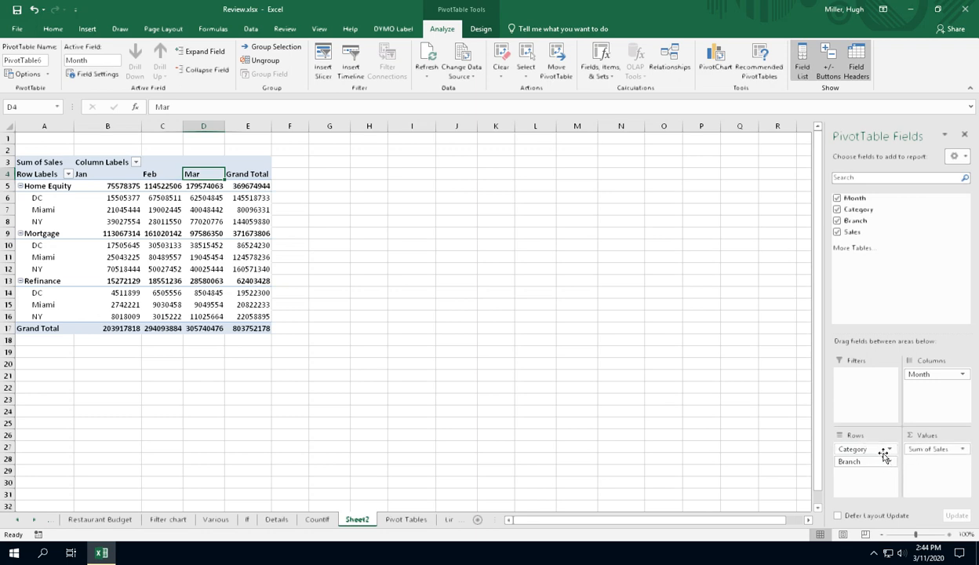
left_click_drag(862, 450, 847, 391)
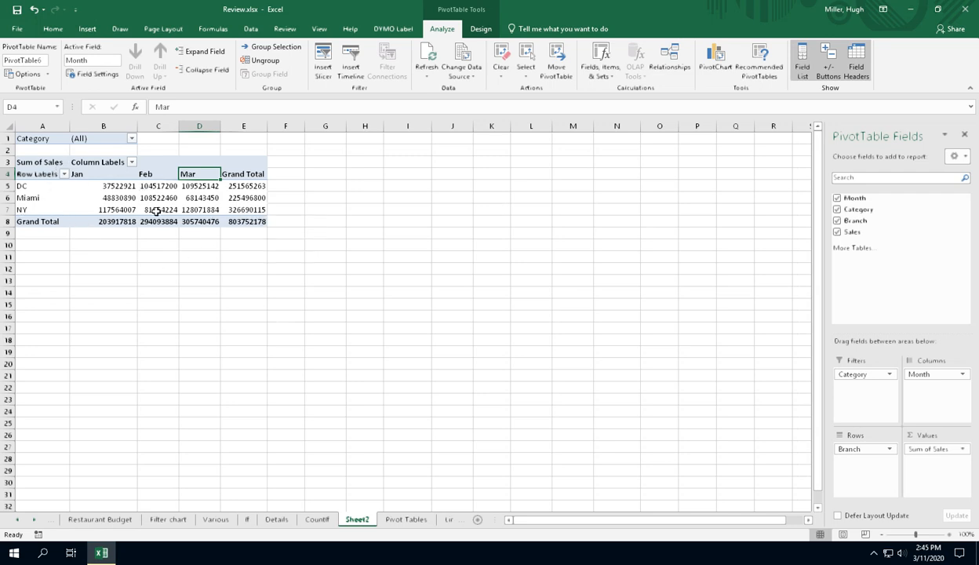
- Filter the PivotTable report to show only the Home Equity category
mouse_move(112, 189)
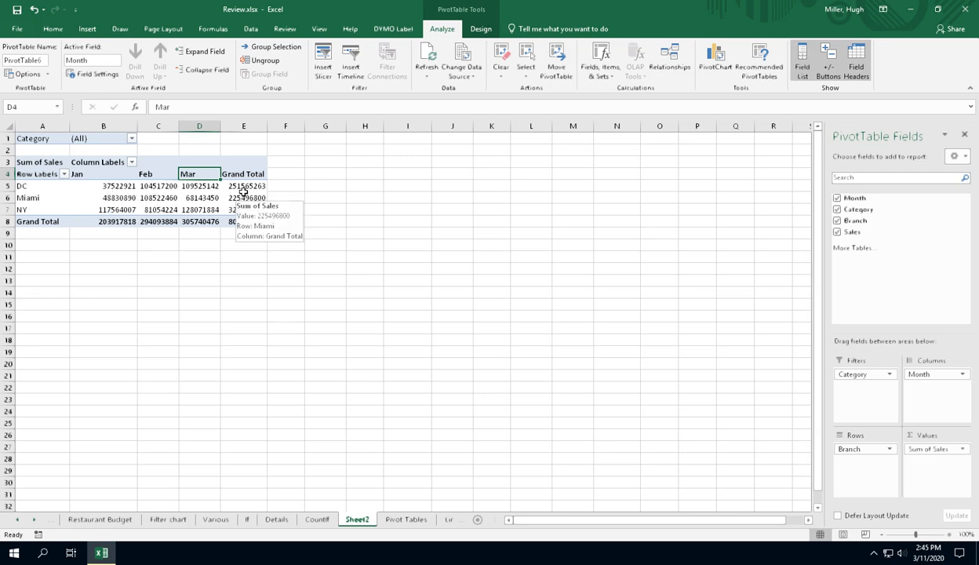
mouse_move(190, 210)
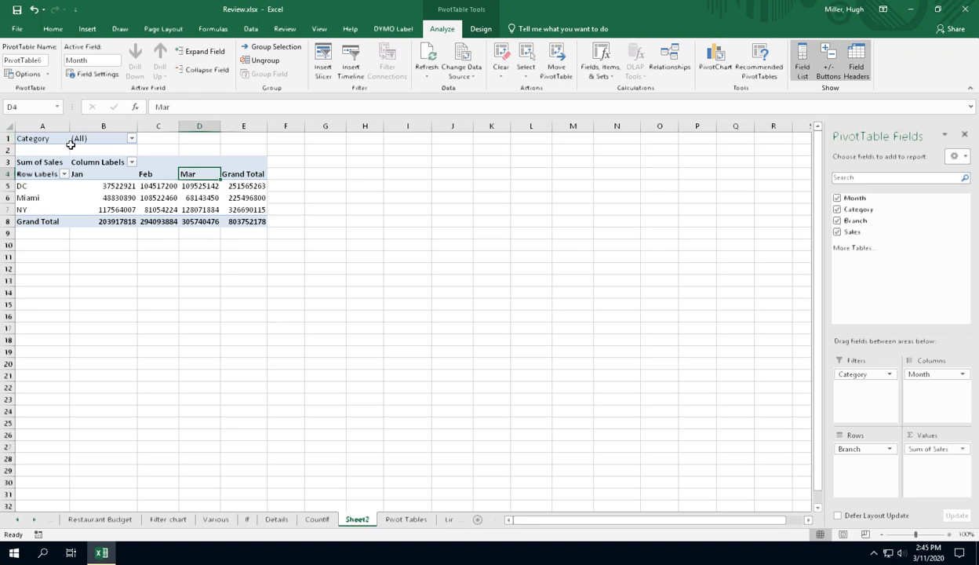
left_click(132, 139)
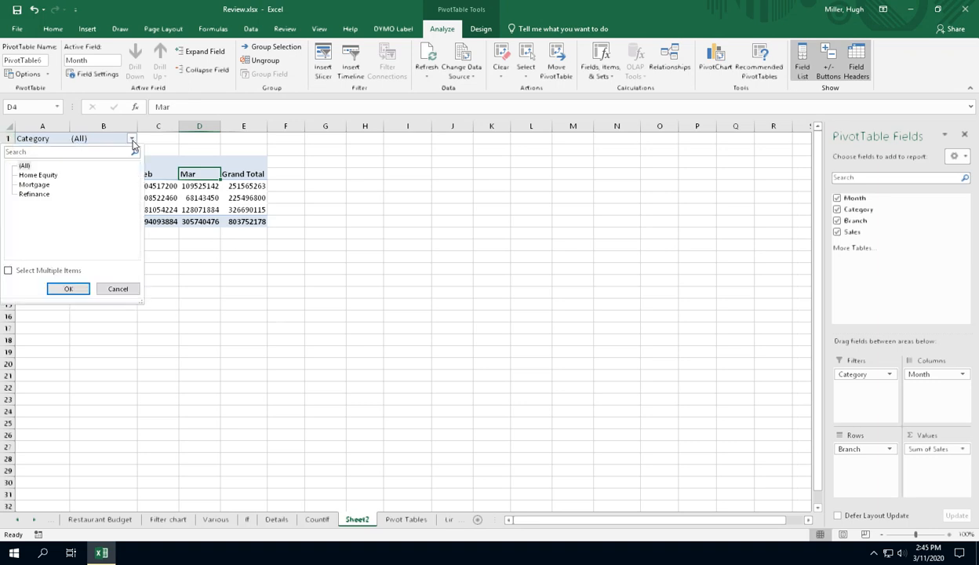
left_click(55, 176)
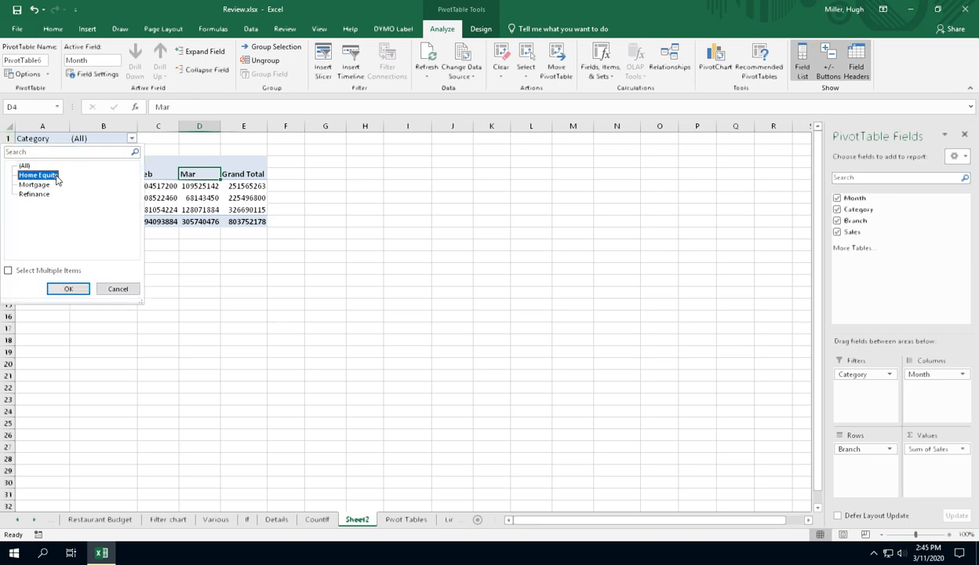
left_click(68, 289)
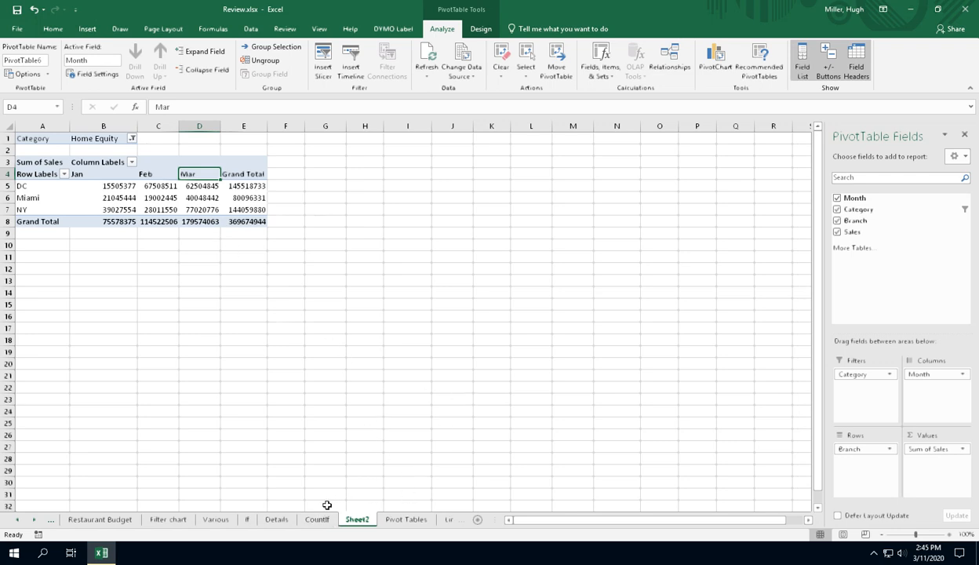
- Look over the CountIf sheet and the Pivot Tables source data, returning to the PivotTable's worksheet
left_click(322, 520)
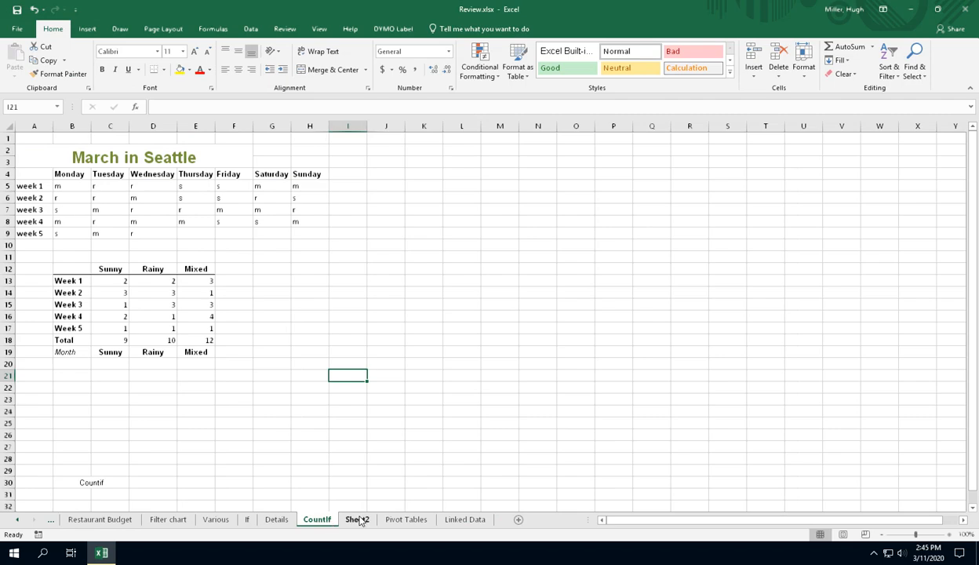
left_click(356, 519)
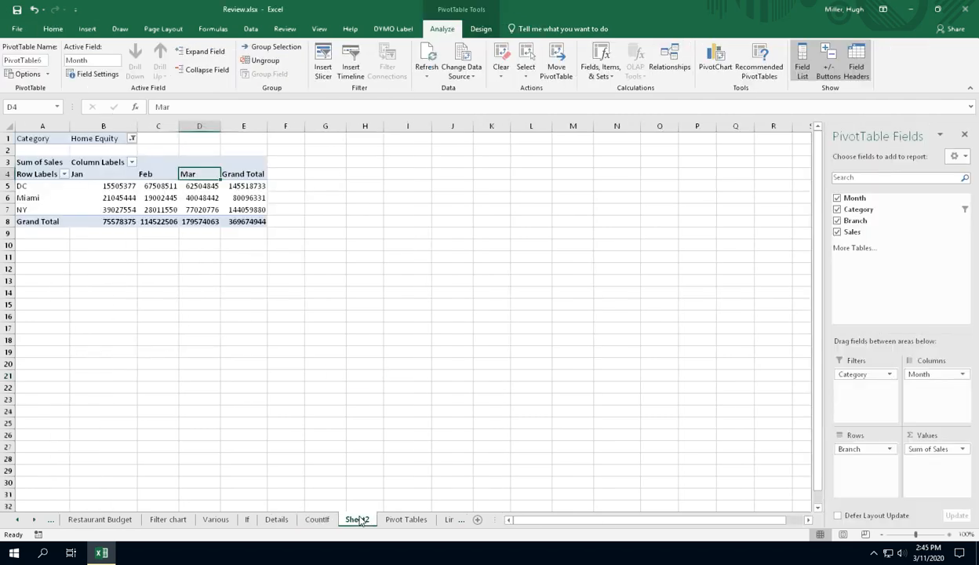
left_click(404, 521)
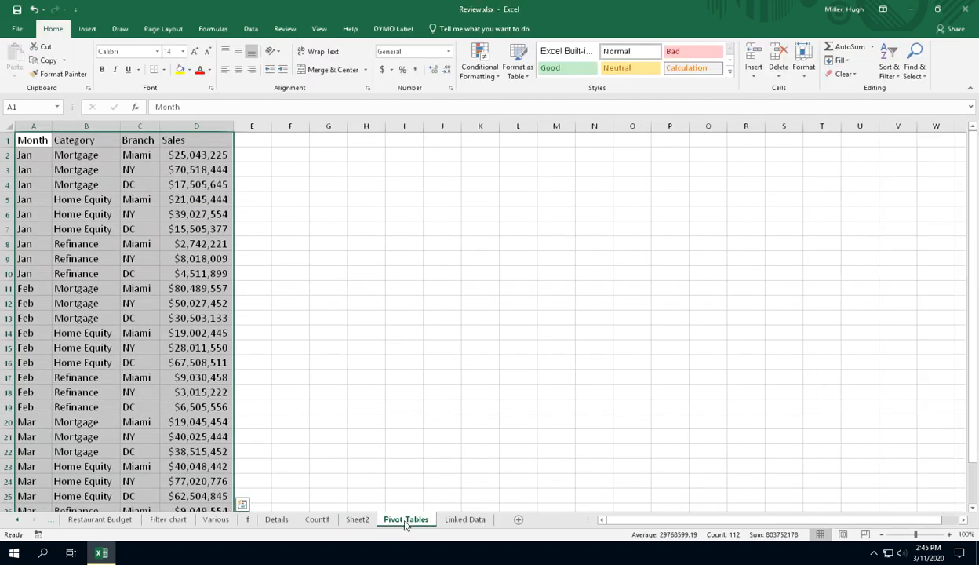
left_click(361, 521)
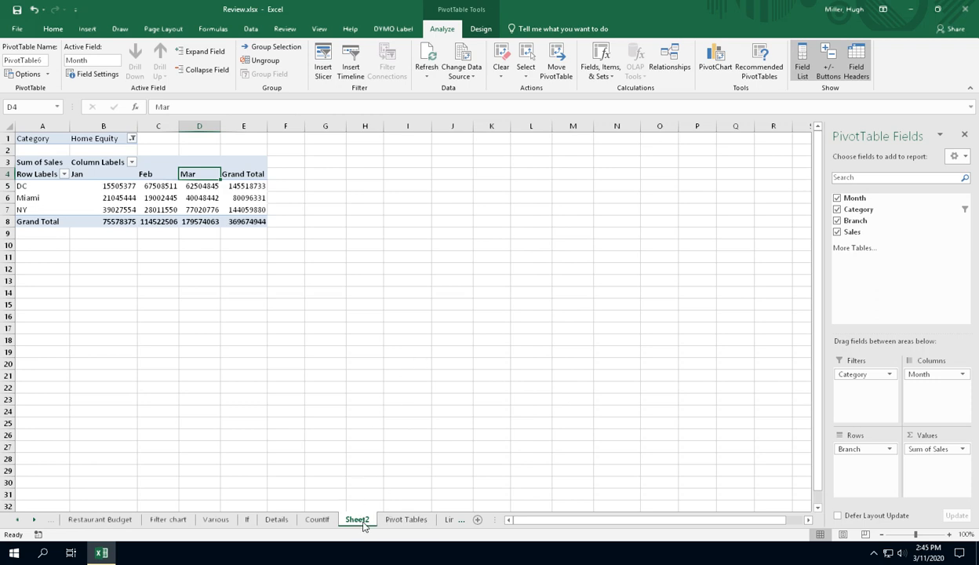
- Rename the PivotTable's worksheet from Sheet2 to "Pivot ex" and bring it back into view
double_click(359, 520)
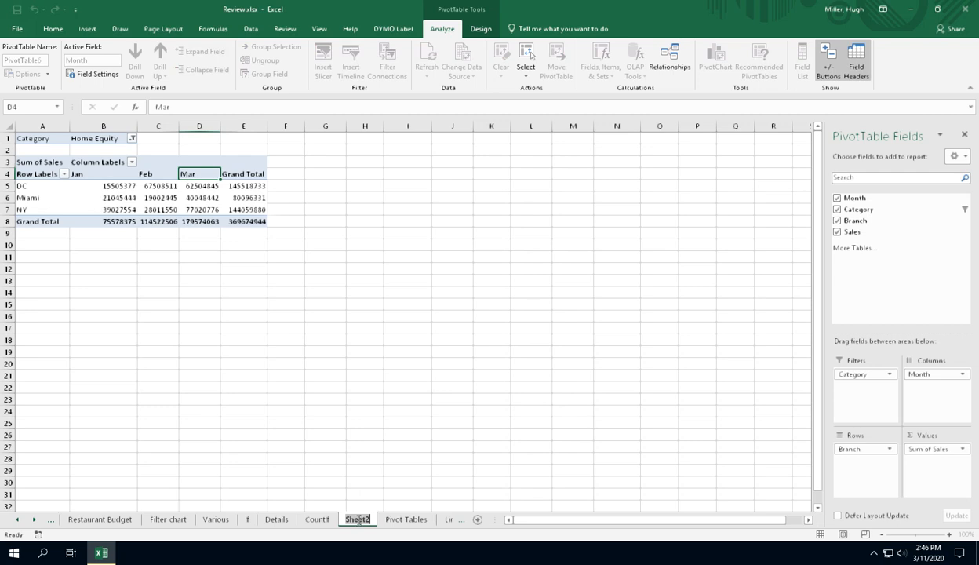
type("Pivot")
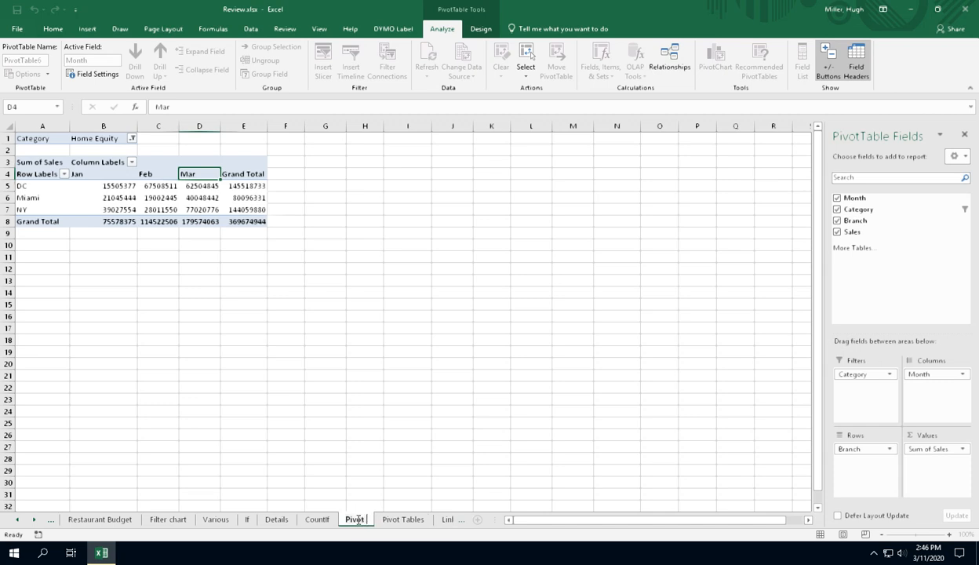
type(" ex")
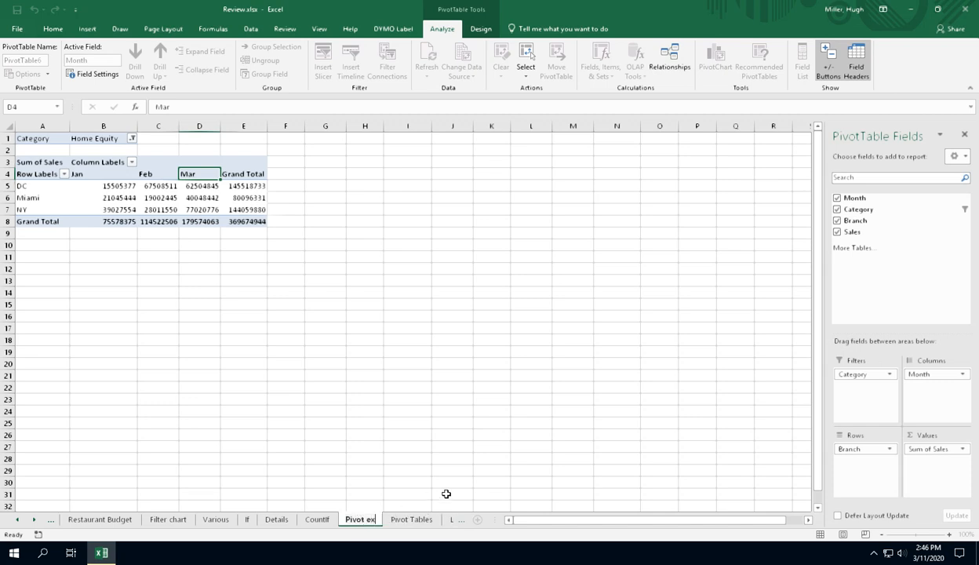
left_click(412, 519)
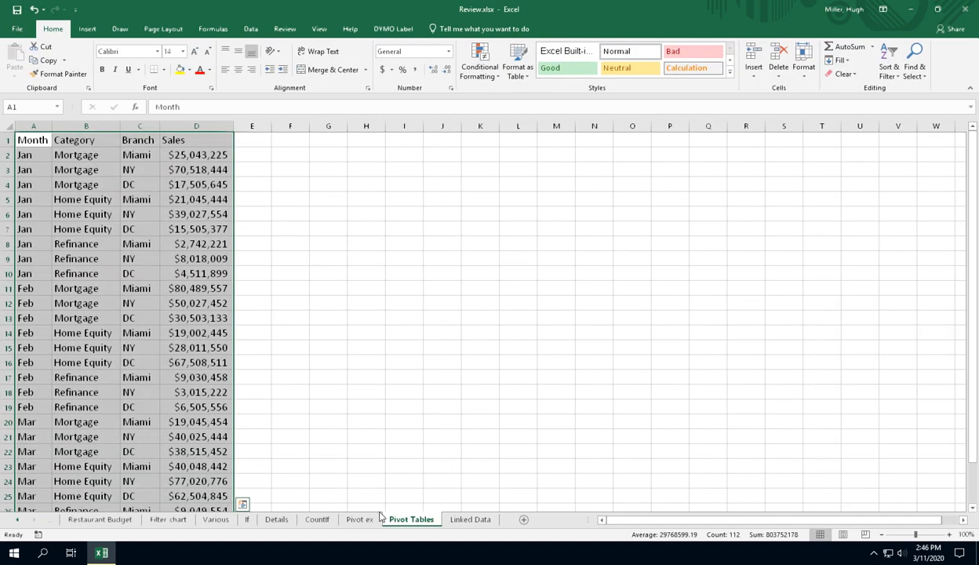
left_click(360, 519)
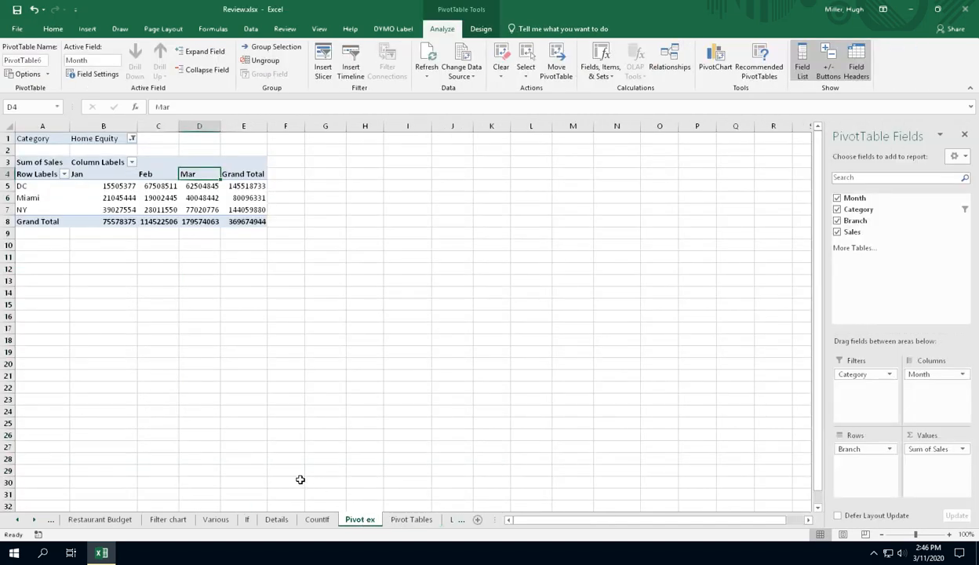
- Open the Linked Data worksheet with the cell-linking exercises
left_click(397, 521)
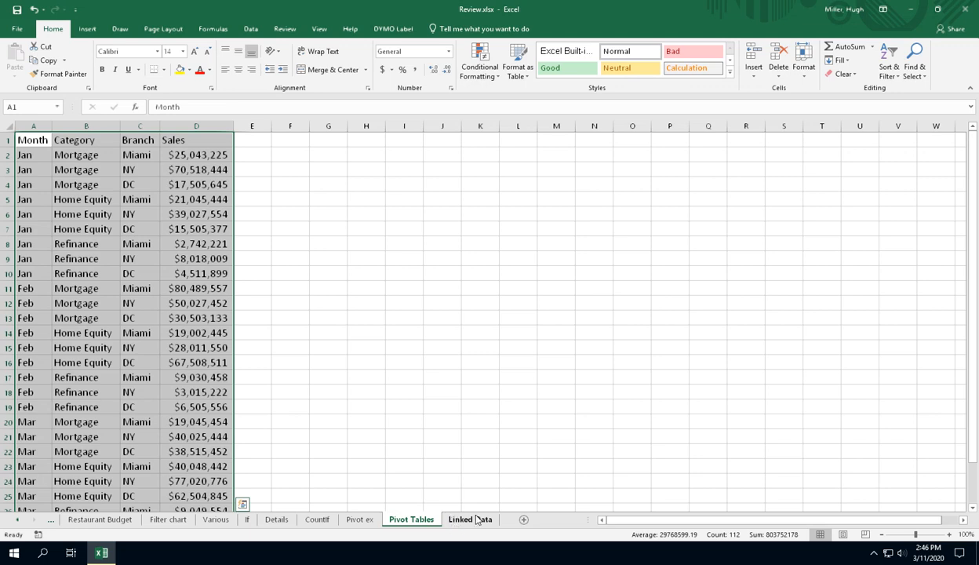
left_click(17, 520)
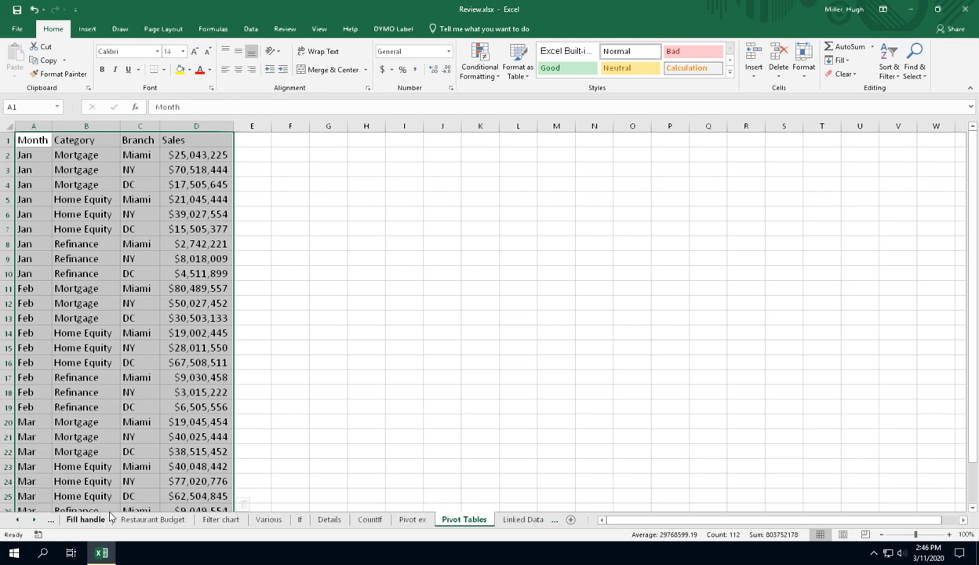
left_click(33, 520)
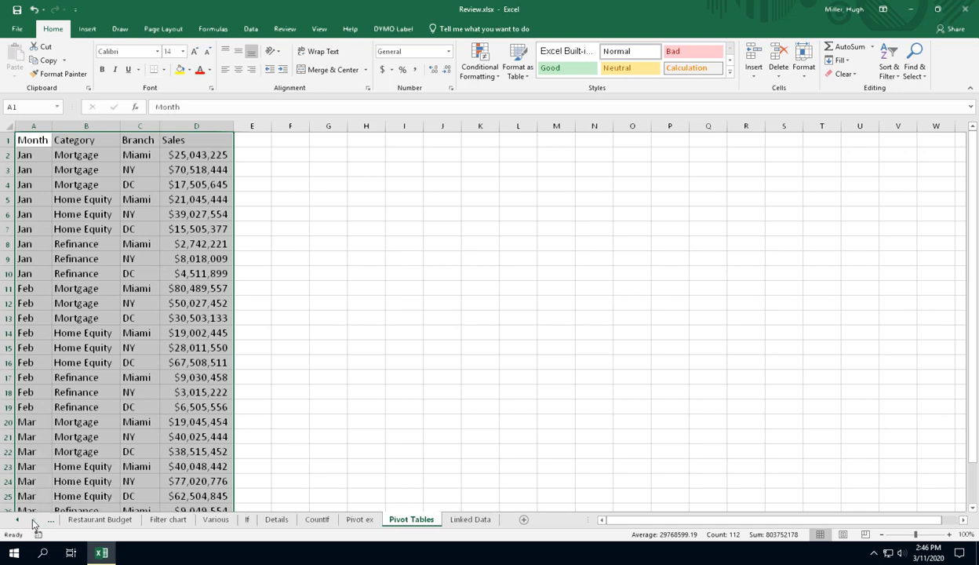
left_click(475, 521)
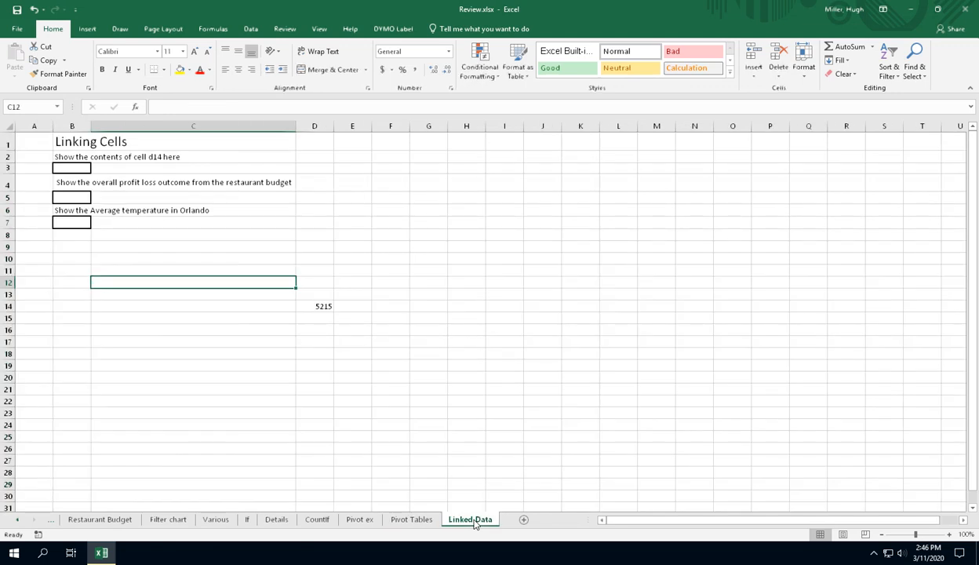
left_click(463, 399)
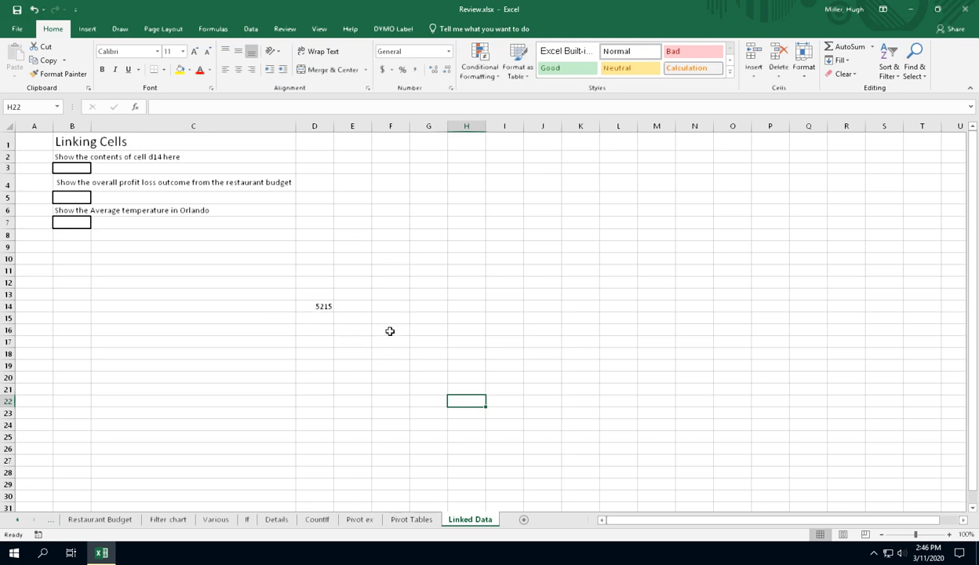
- Locate cell D14 on the Linked Data sheet and link B3 to it with the formula =D14
left_click(313, 126)
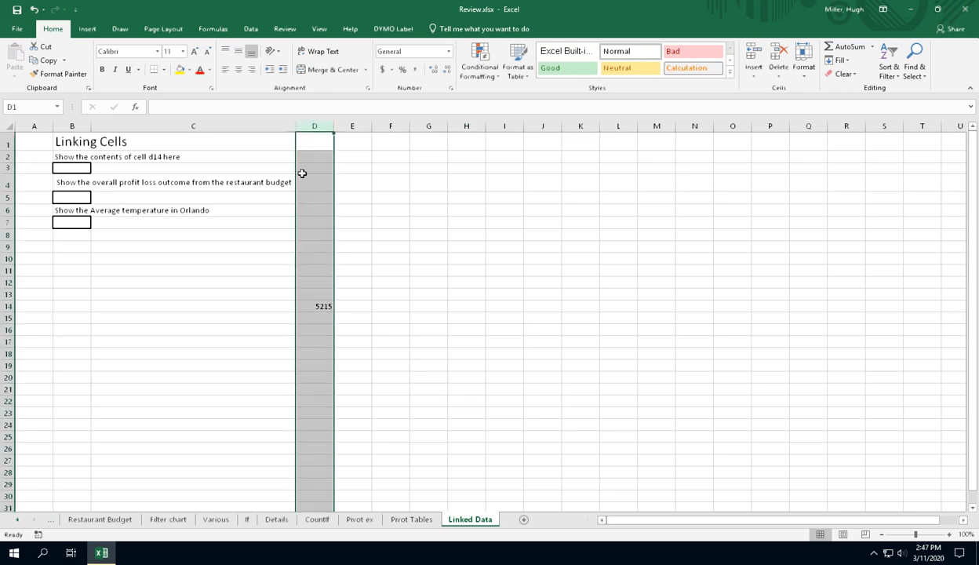
left_click(16, 302)
left_click(323, 306)
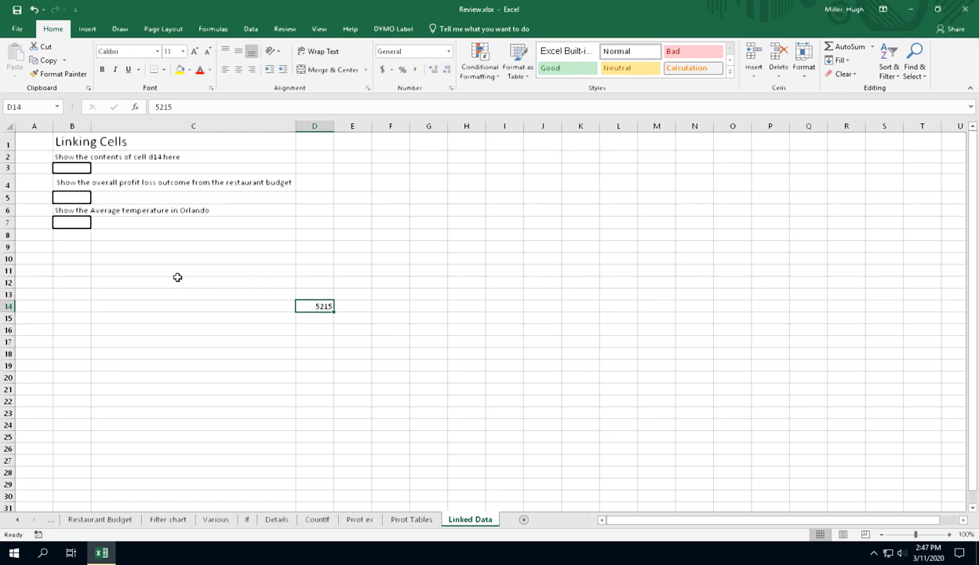
left_click(79, 168)
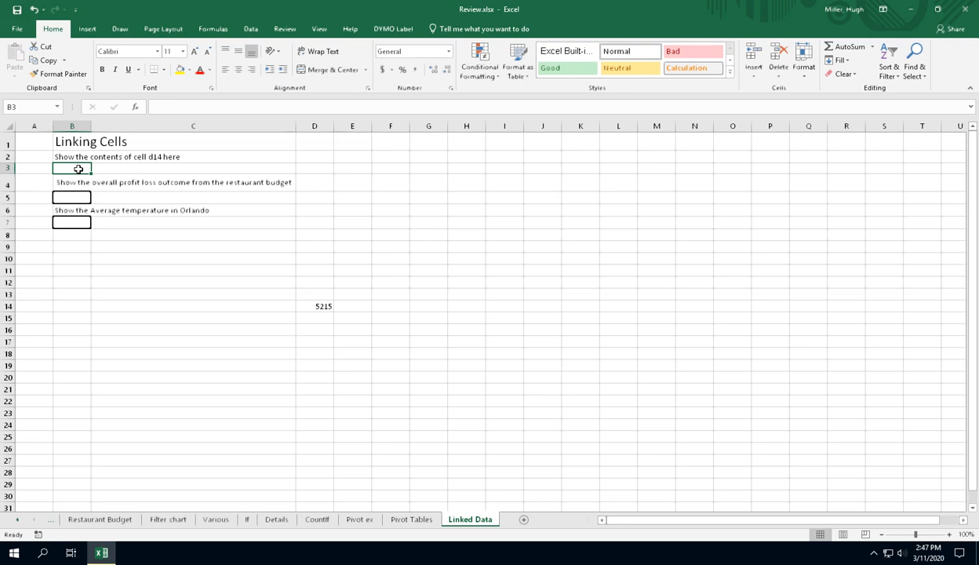
type("=")
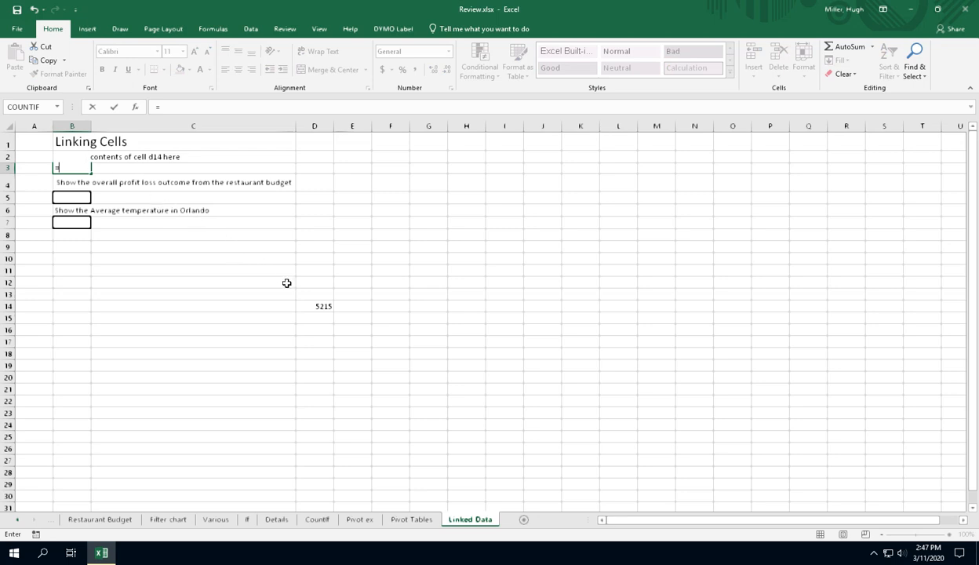
left_click(320, 305)
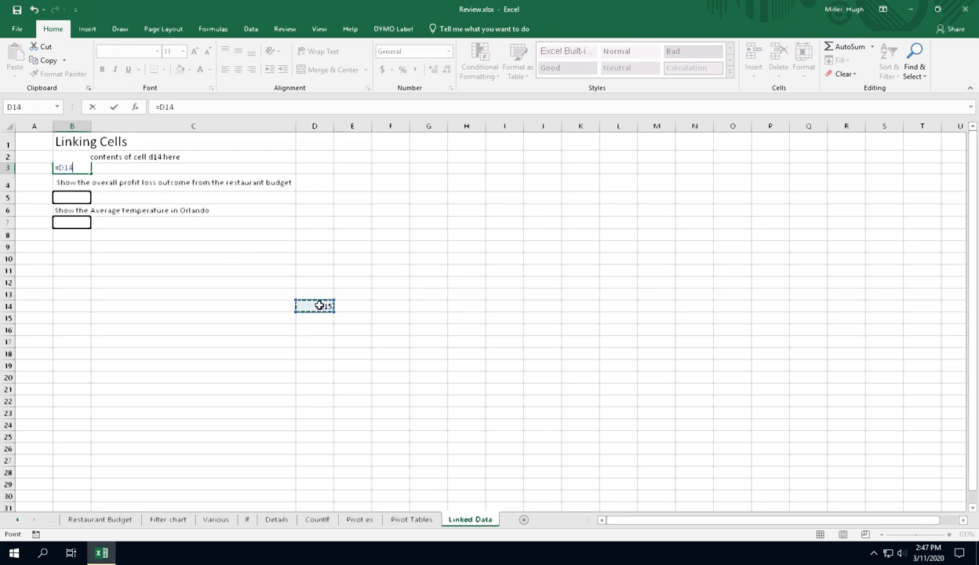
left_click(114, 108)
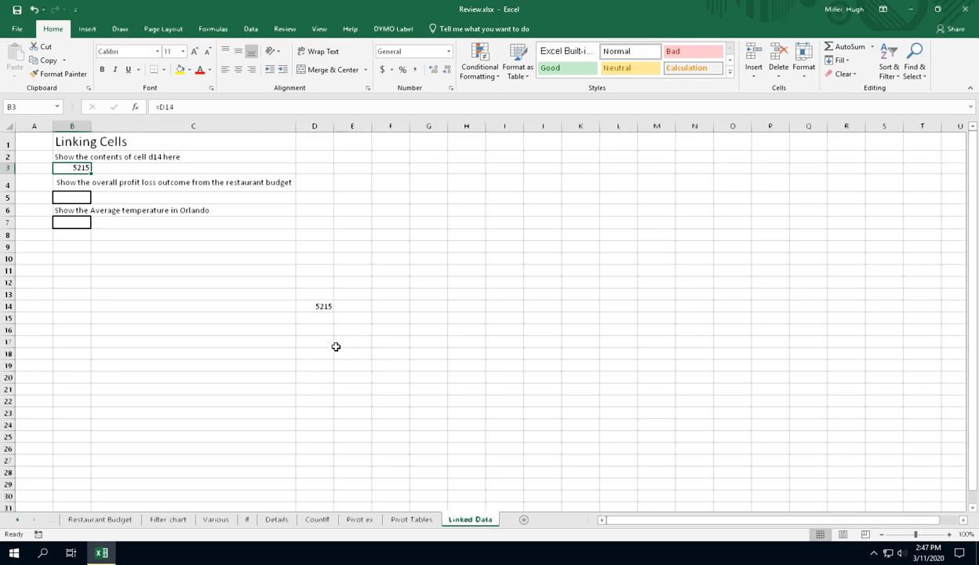
left_click(114, 190)
left_click(117, 271)
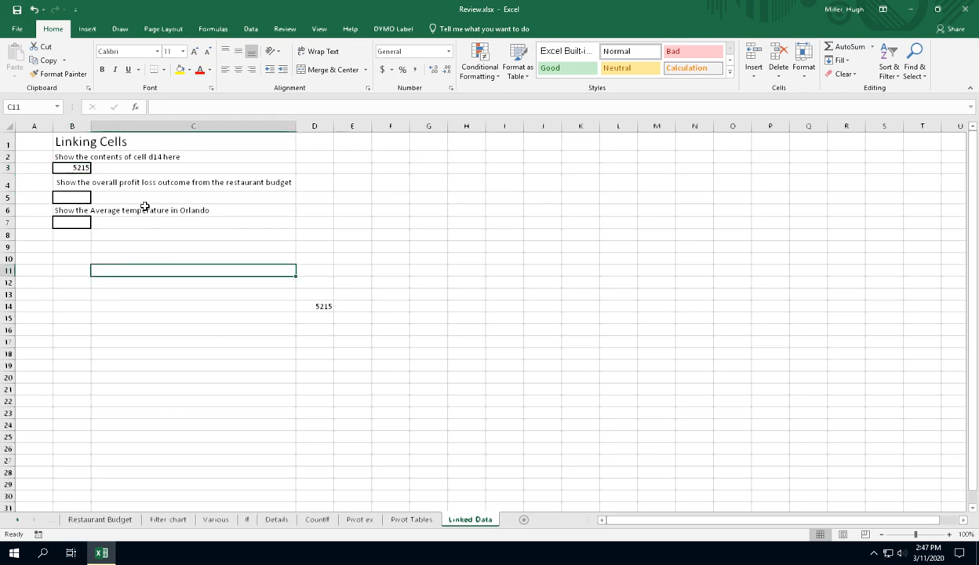
- Link B5 to the restaurant's total profit/loss with the formula ='Restaurant Budget'!F16
left_click(129, 185)
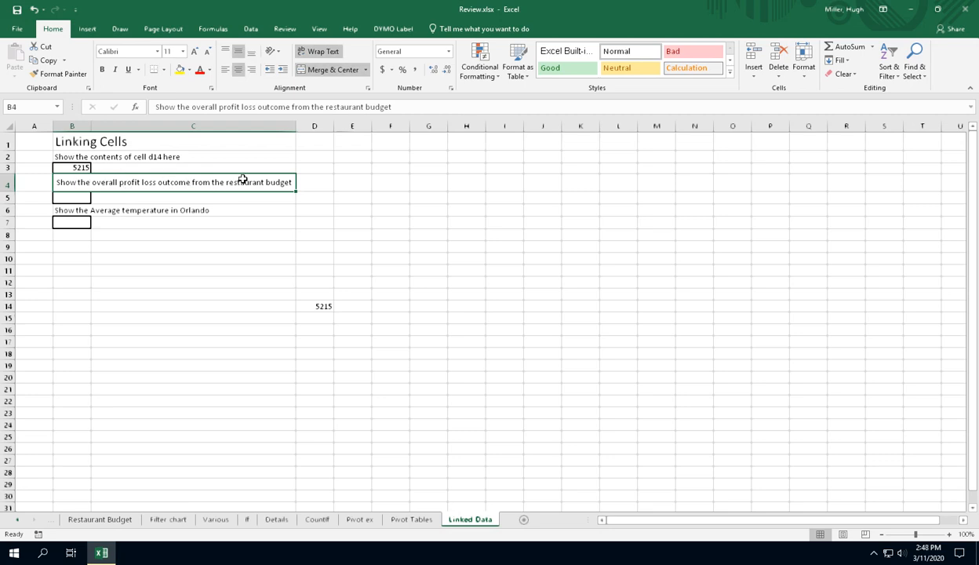
left_click(76, 194)
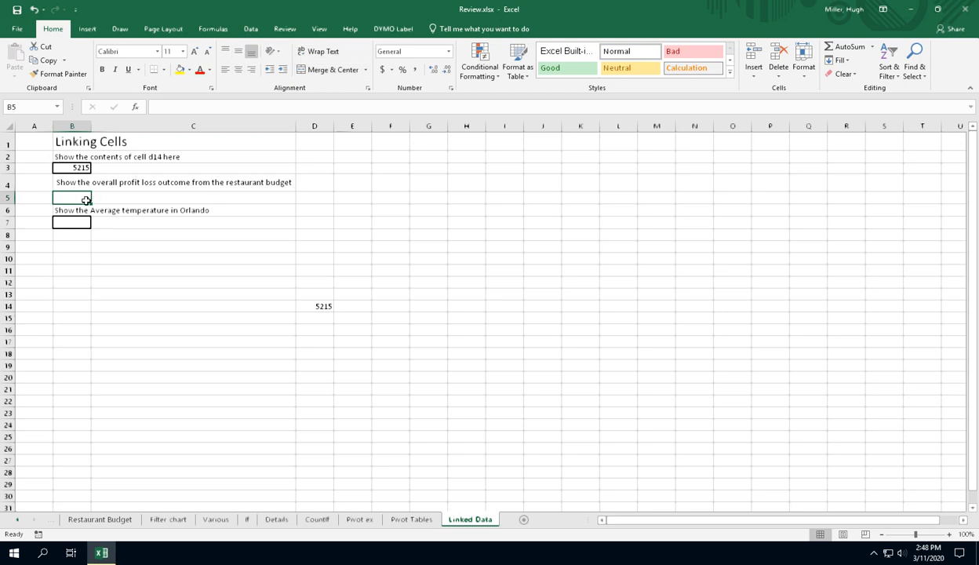
type("=")
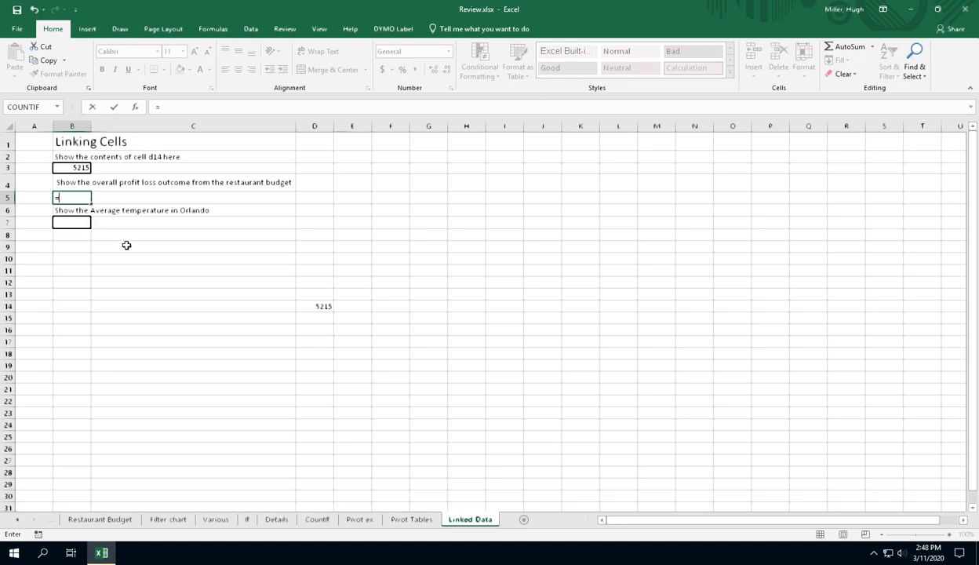
left_click(125, 521)
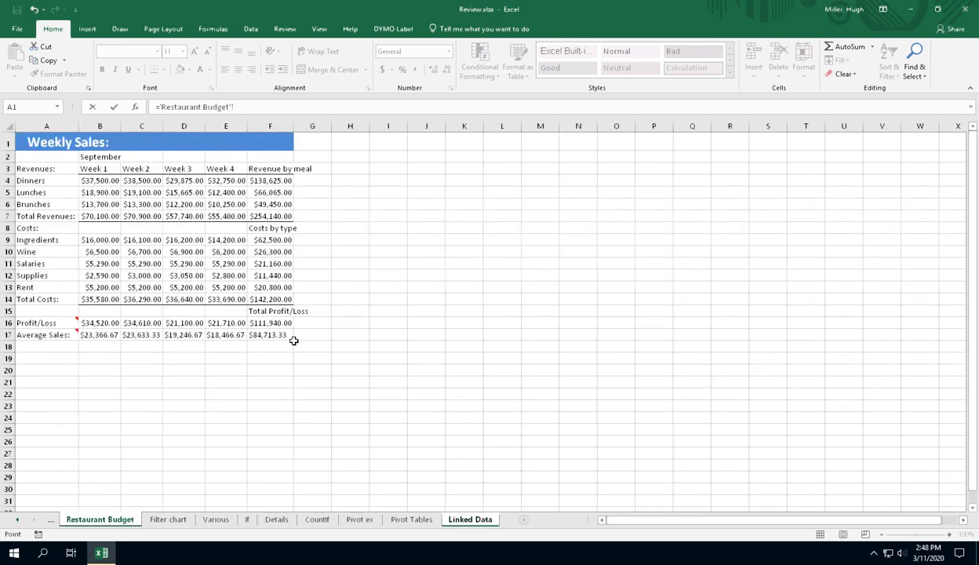
left_click(276, 323)
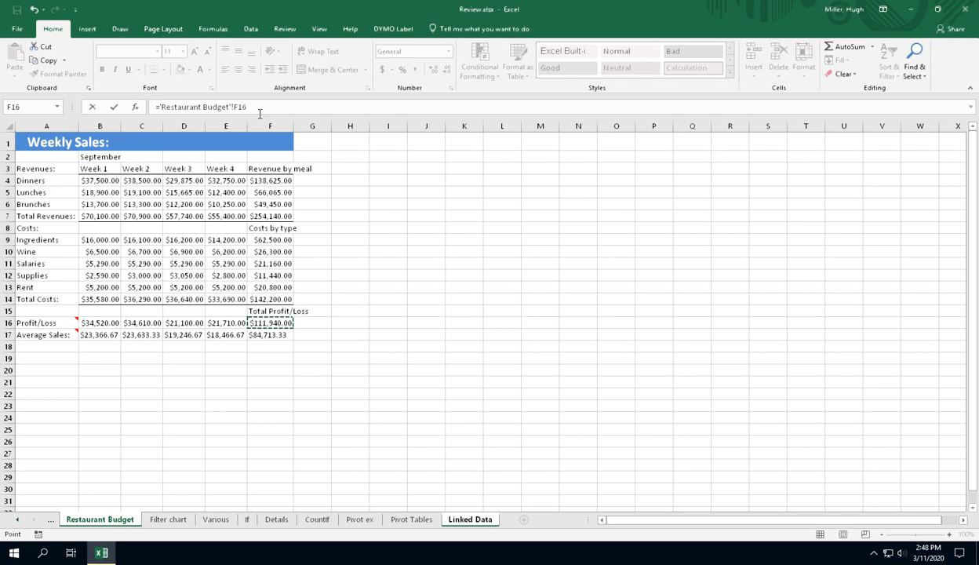
left_click(115, 110)
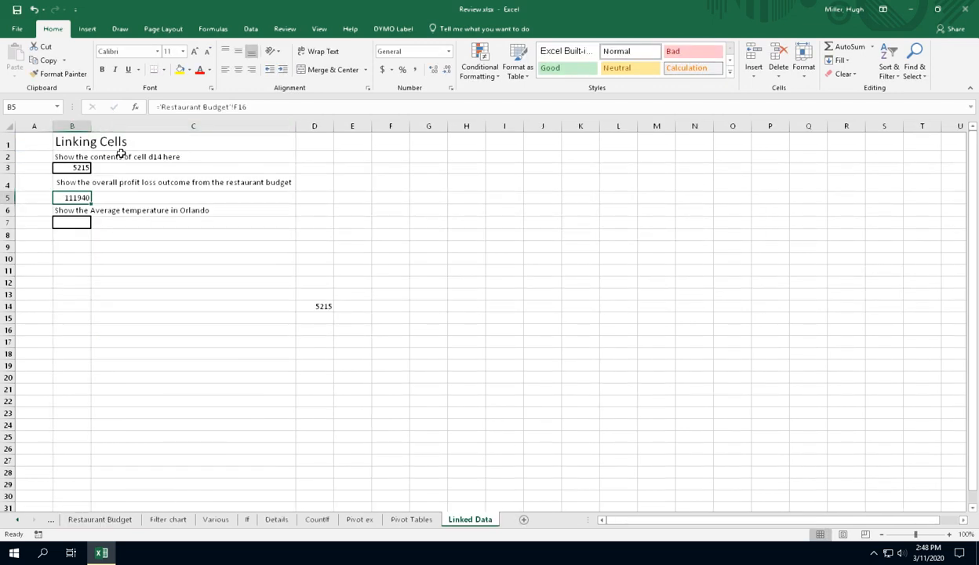
left_click(123, 290)
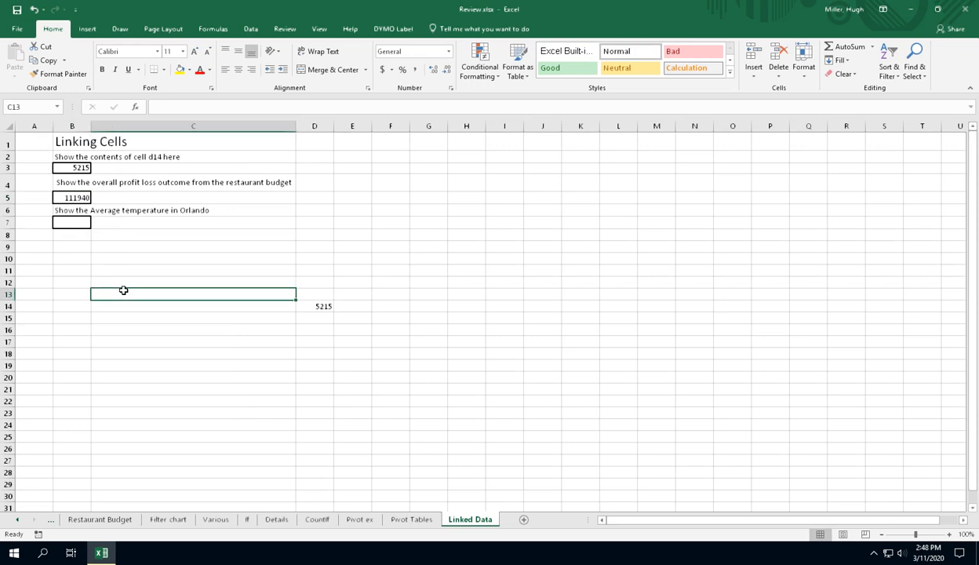
left_click(76, 166)
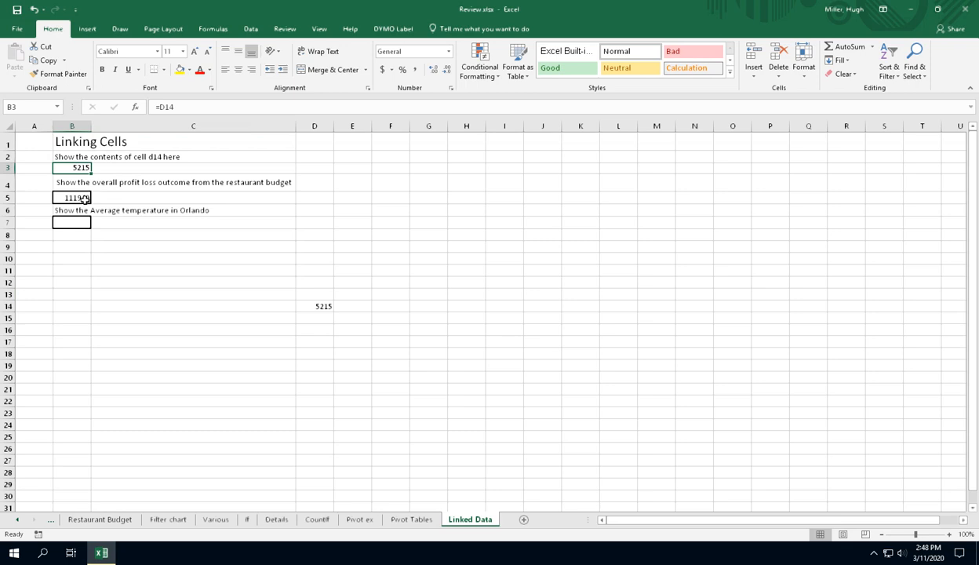
left_click(77, 222)
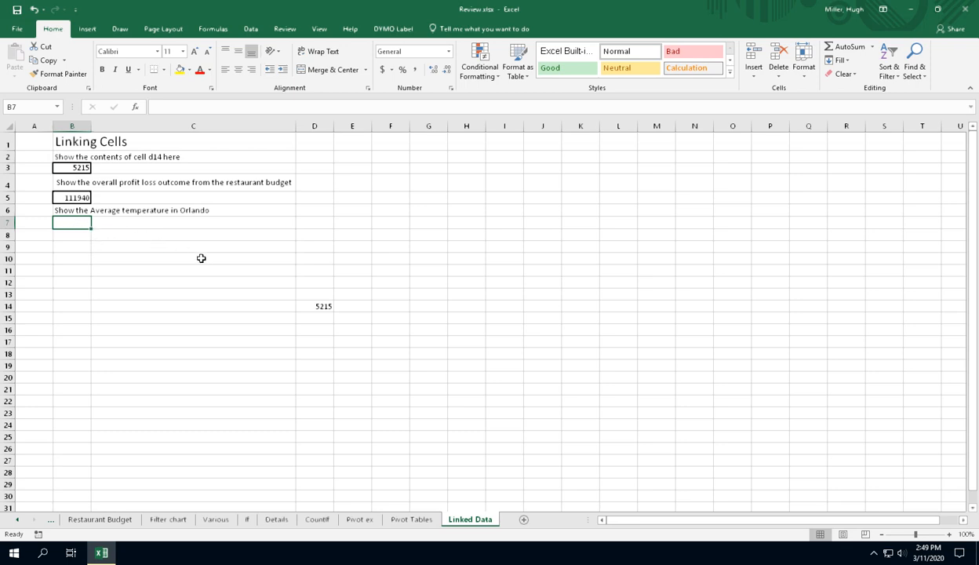
type("=")
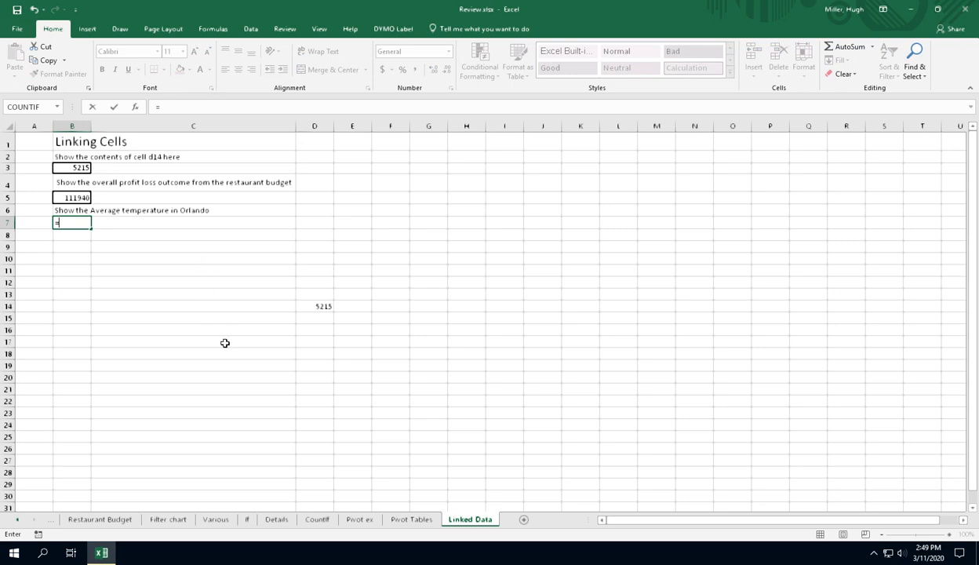
left_click(216, 519)
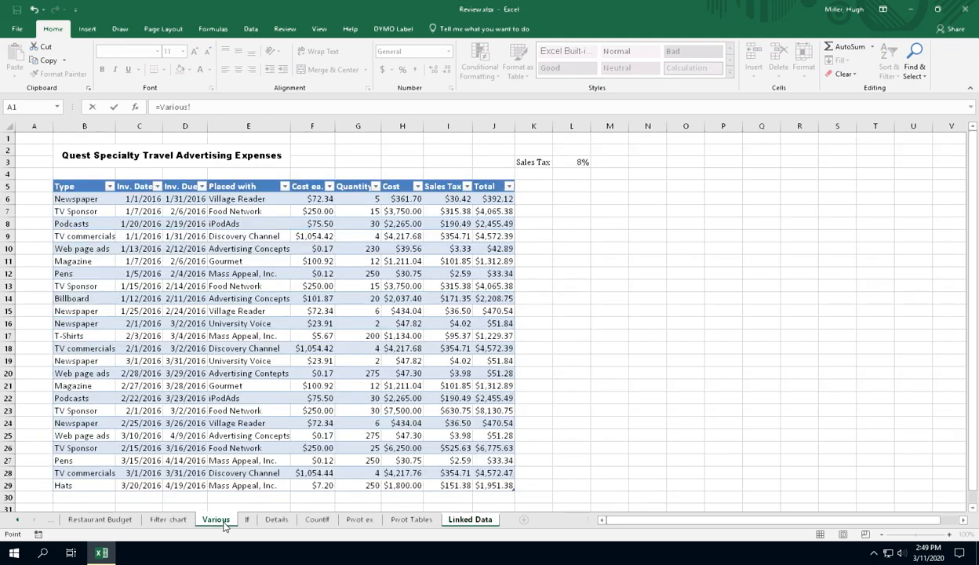
left_click(279, 522)
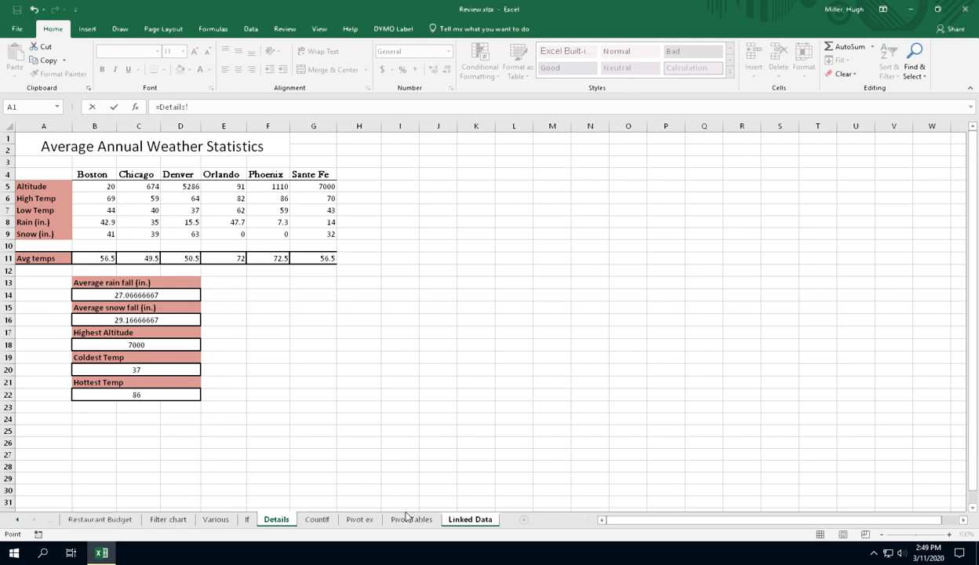
left_click(455, 521)
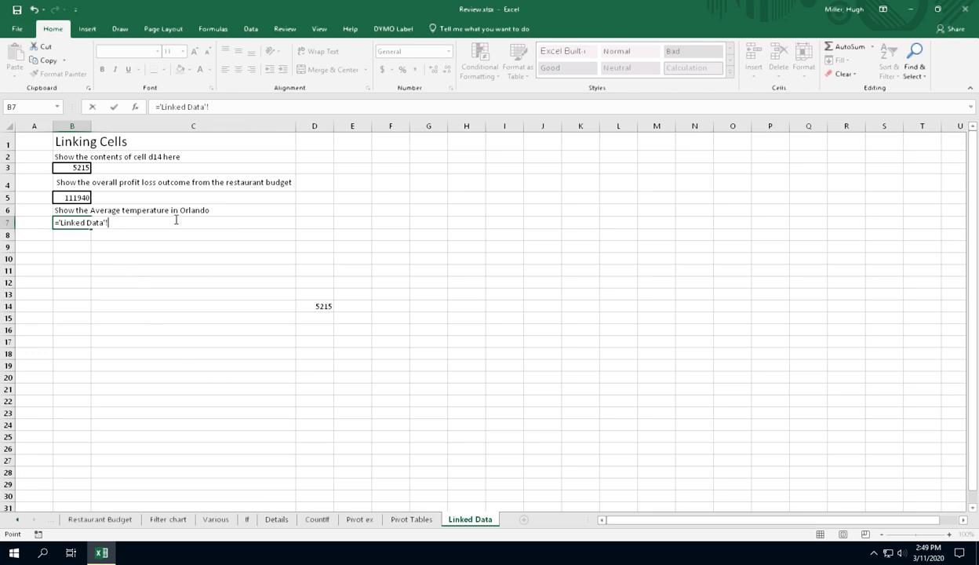
left_click(93, 108)
left_click(114, 303)
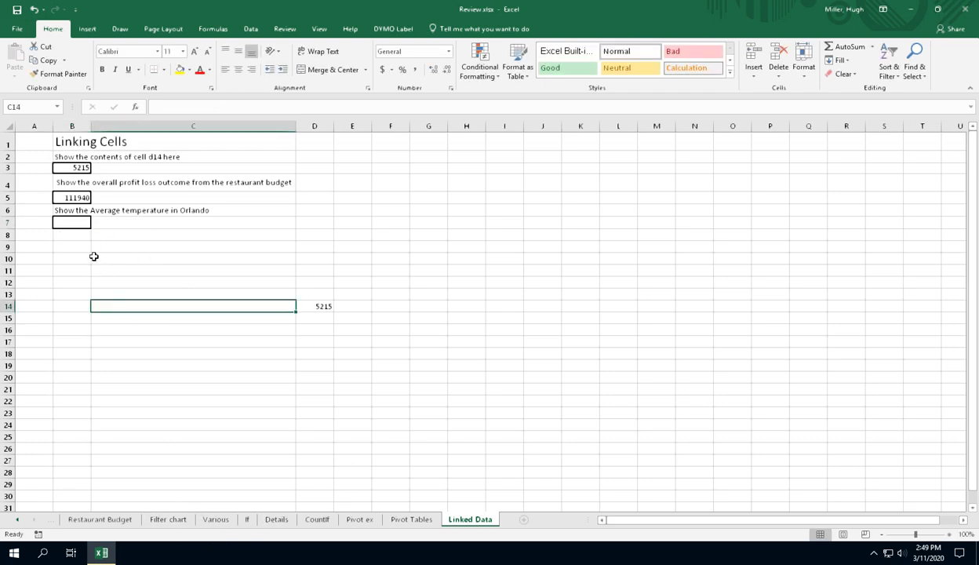
- Link B7 on the Linked Data sheet to Orlando's average temperature with the formula =Details!E11
left_click(76, 219)
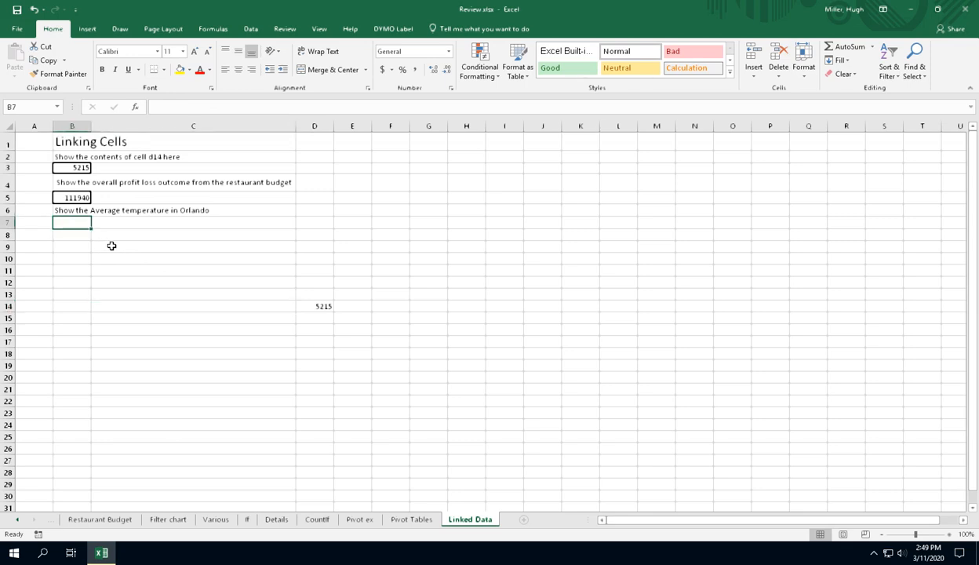
type("=")
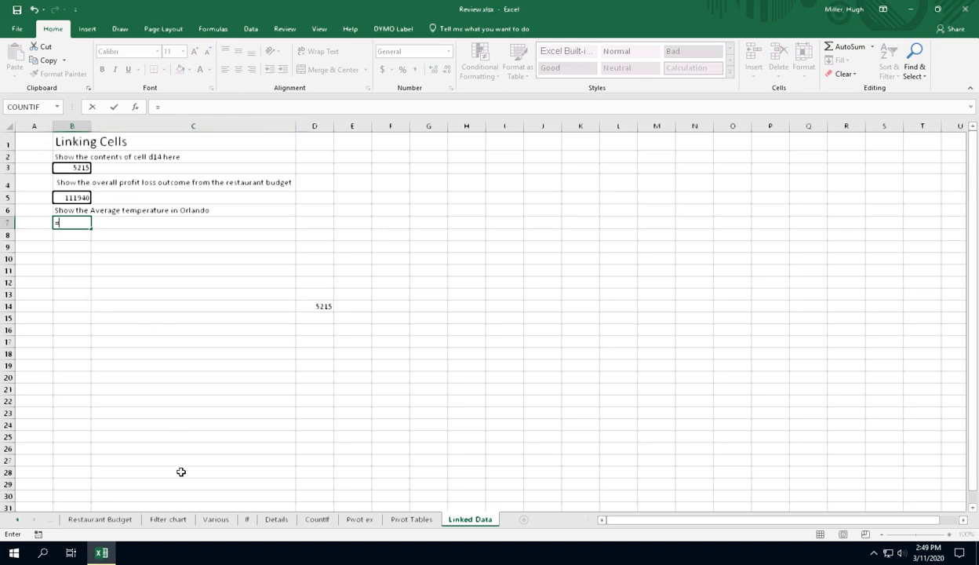
left_click(291, 518)
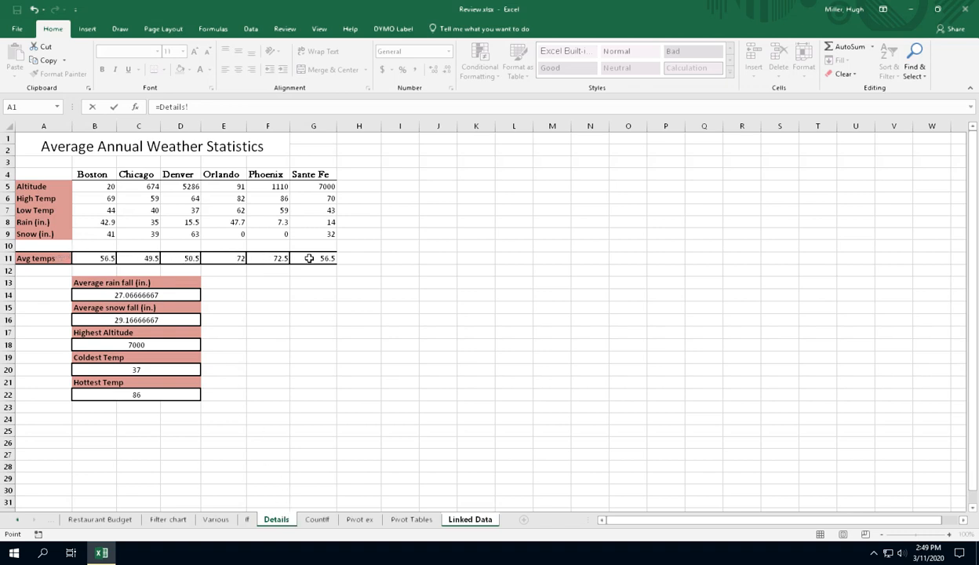
left_click(229, 258)
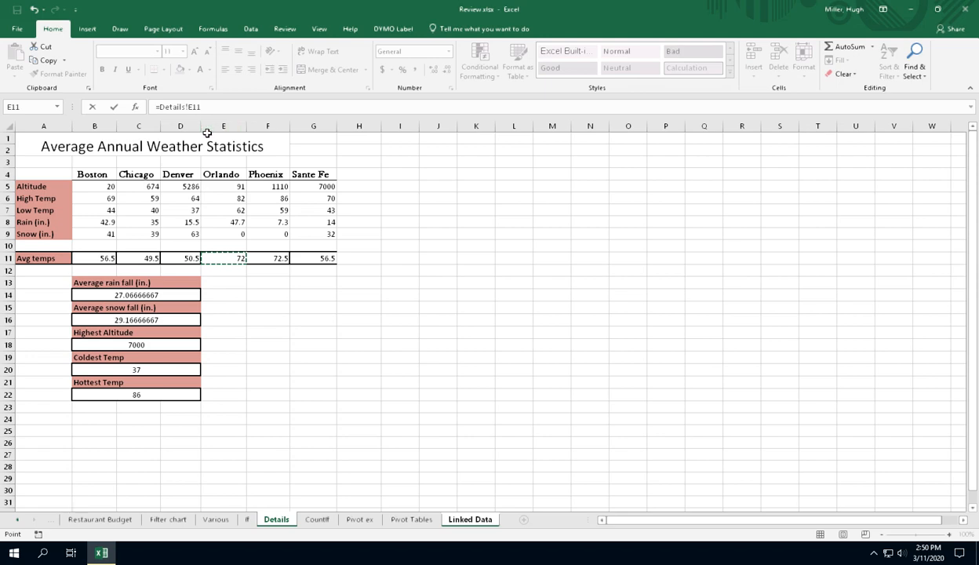
left_click(115, 106)
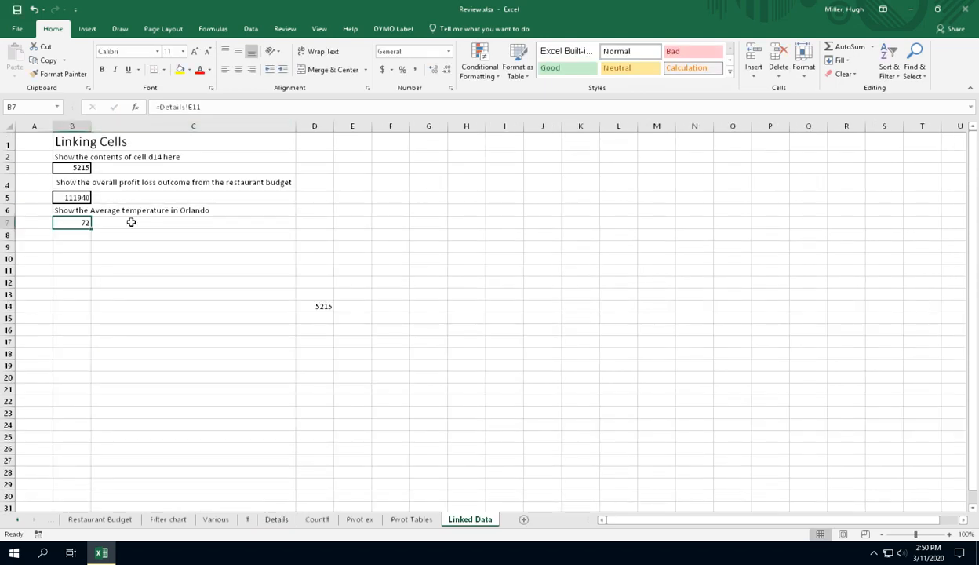
left_click(158, 293)
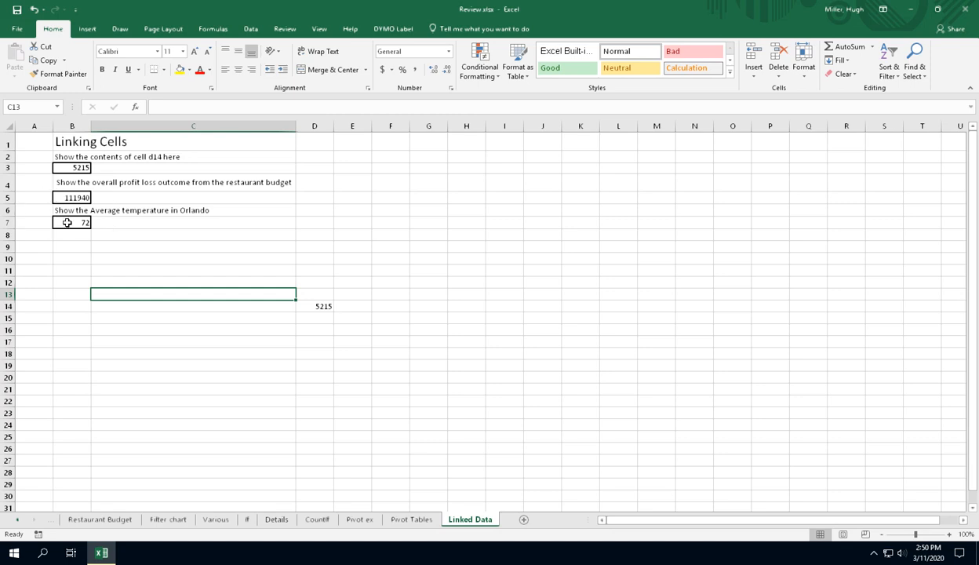
- Review the link formulas in cells B3, B5 and B7 on the Linked Data sheet
left_click(88, 236)
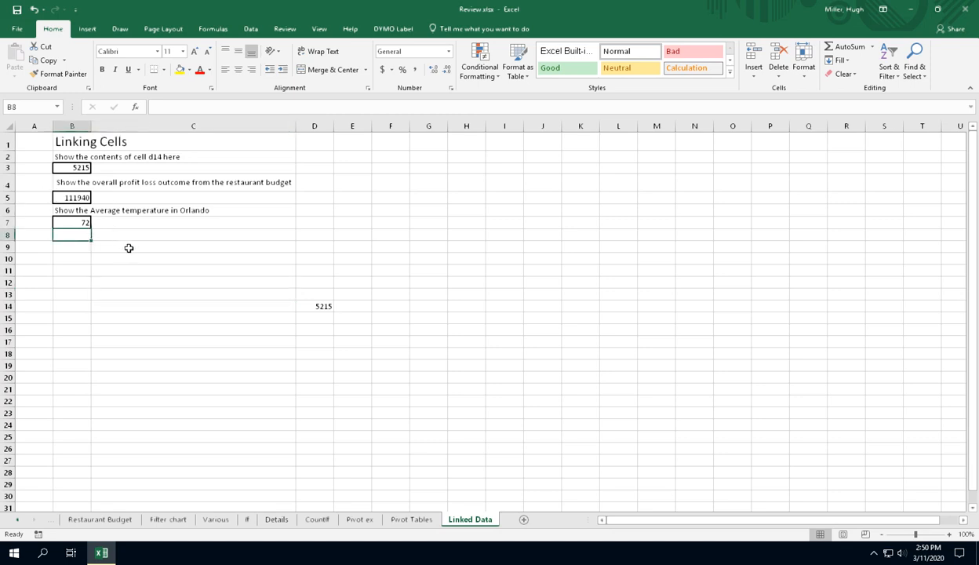
left_click(142, 247)
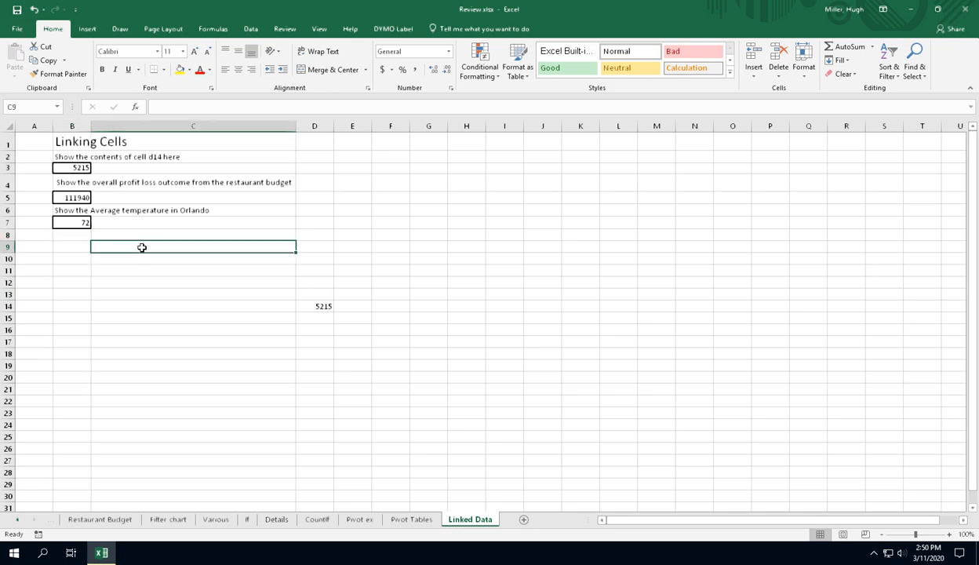
left_click(77, 169)
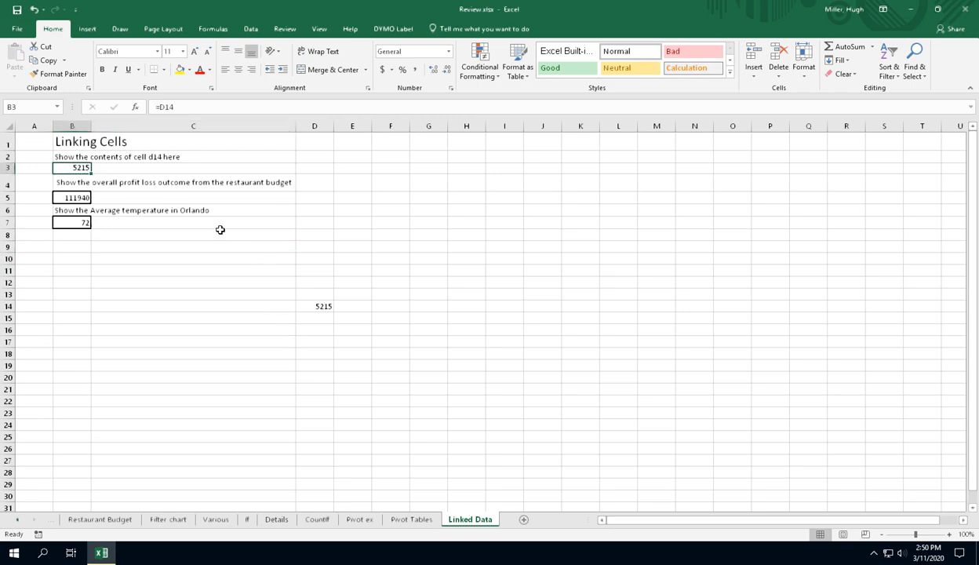
left_click(74, 198)
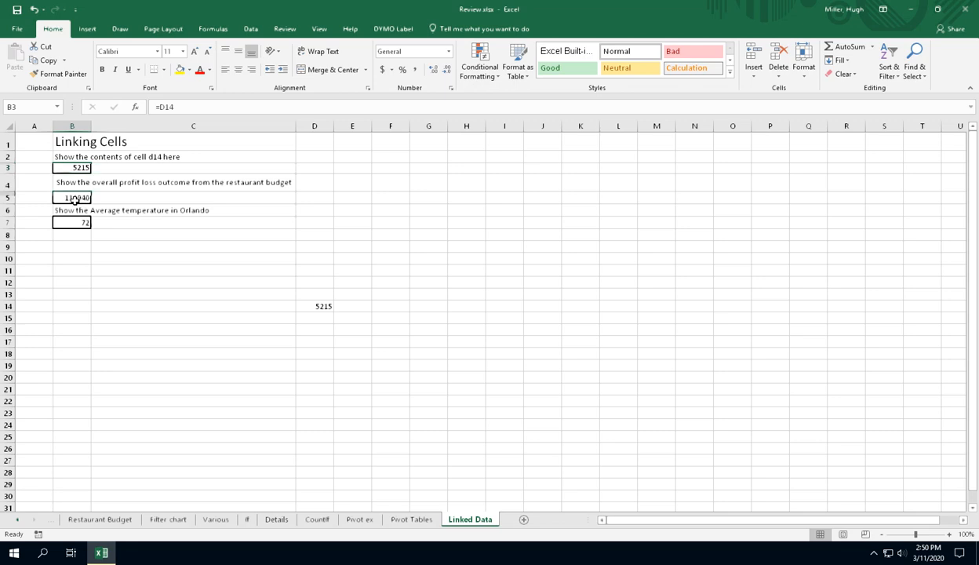
left_click(75, 225)
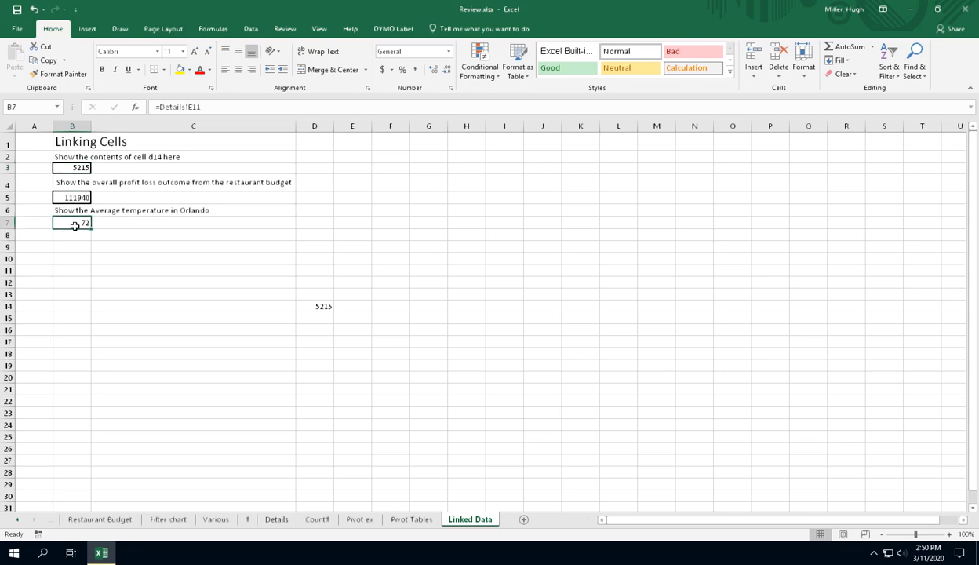